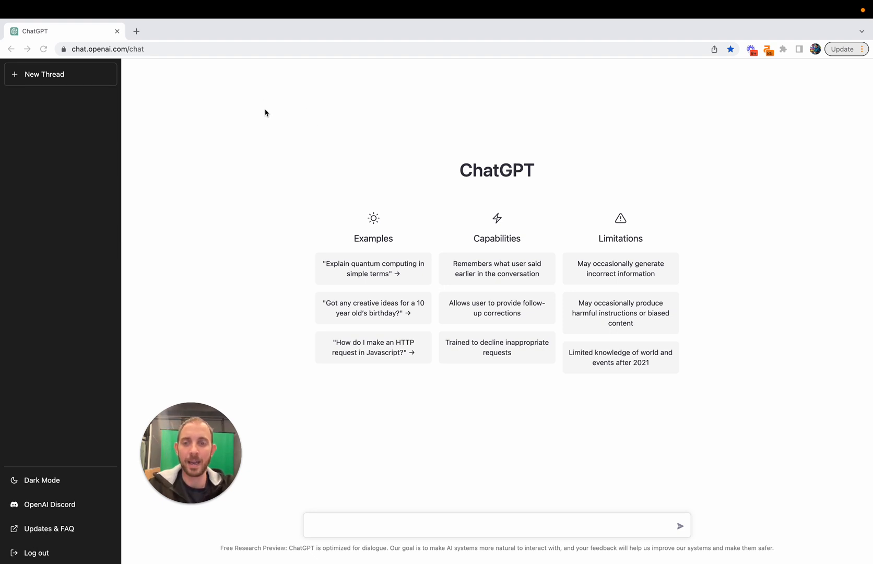
- Open godaddy.com in a new browser tab and dismiss the currency notice
mouse_move(144, 2)
click(136, 45)
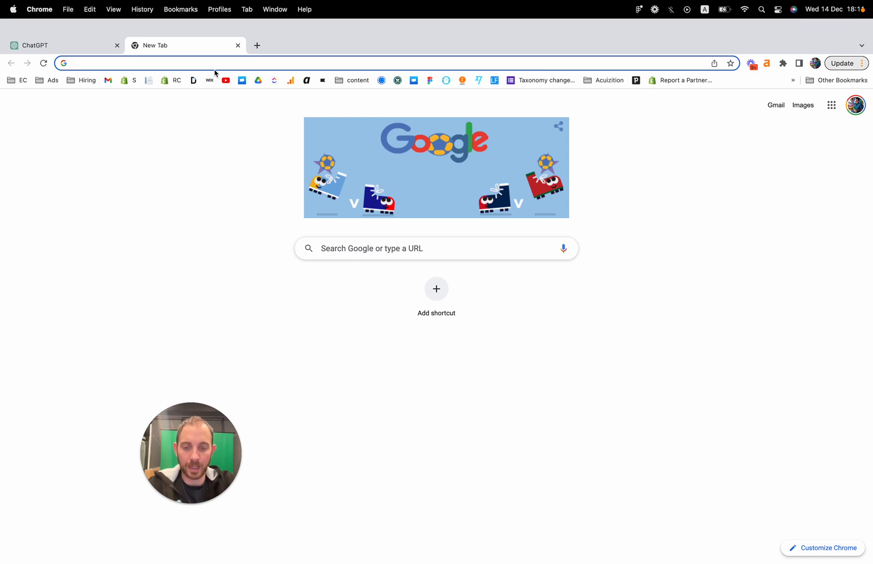
text(godaddy.com)
key(Return)
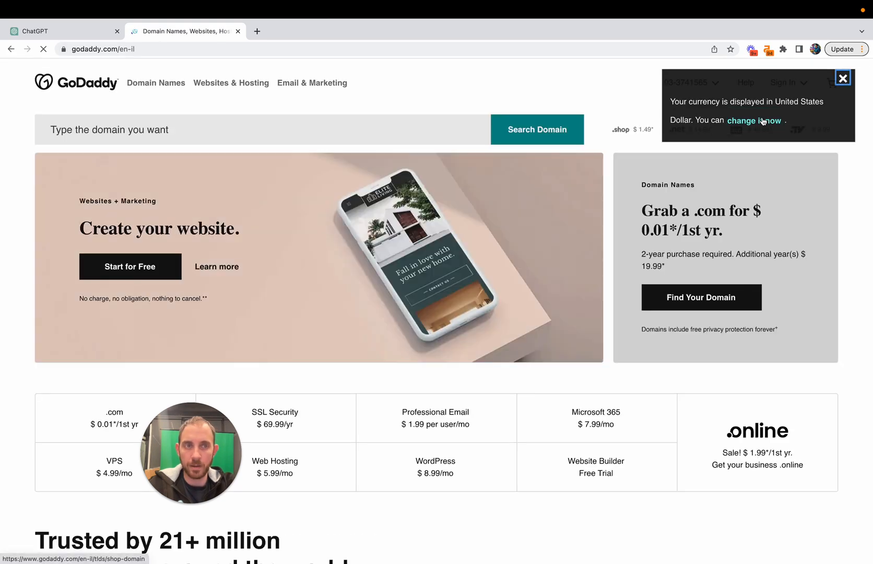
click(843, 78)
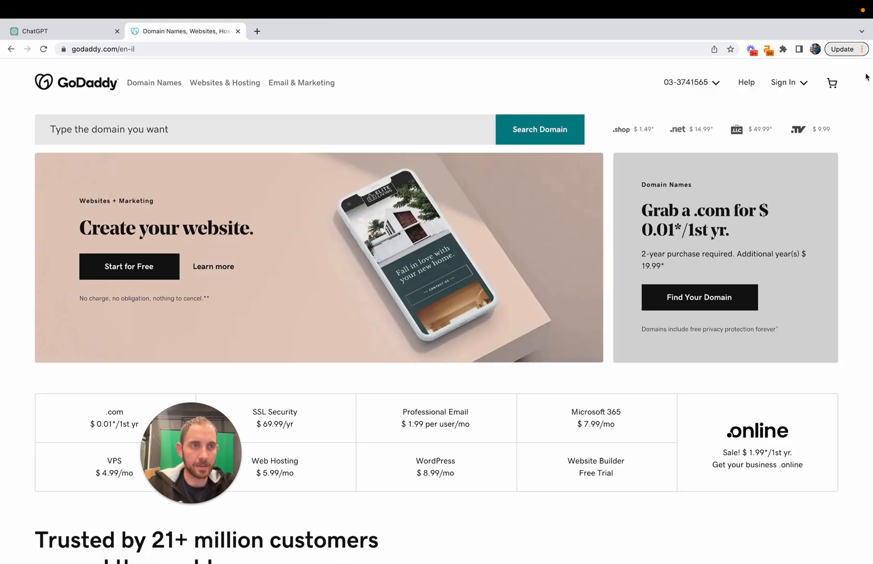
- Go to the GoDaddy account's products and open the full list of managed domains
click(747, 85)
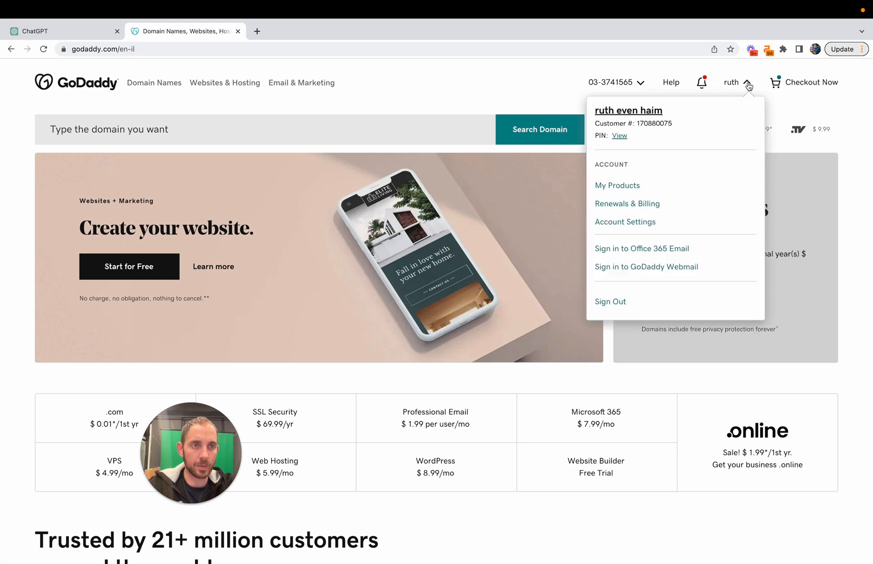
click(629, 187)
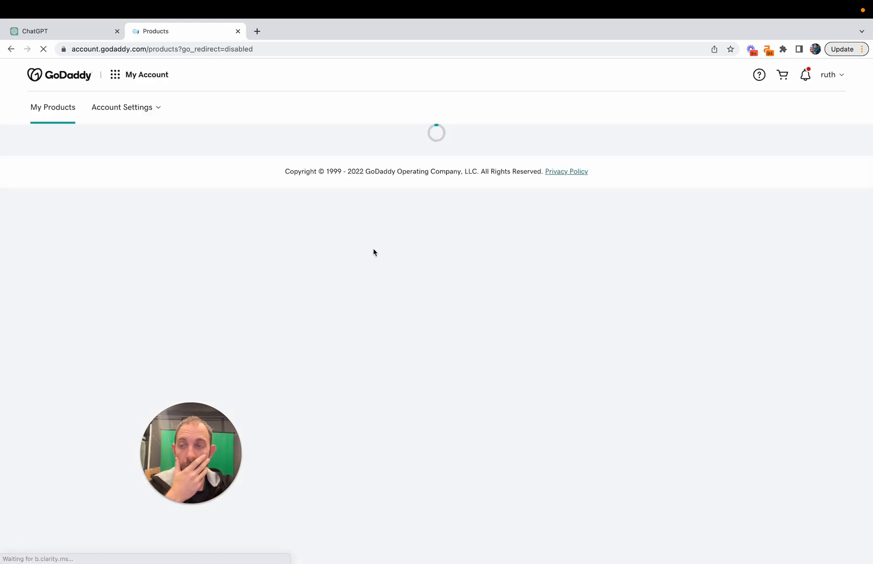
scroll(284, 293, down, 2)
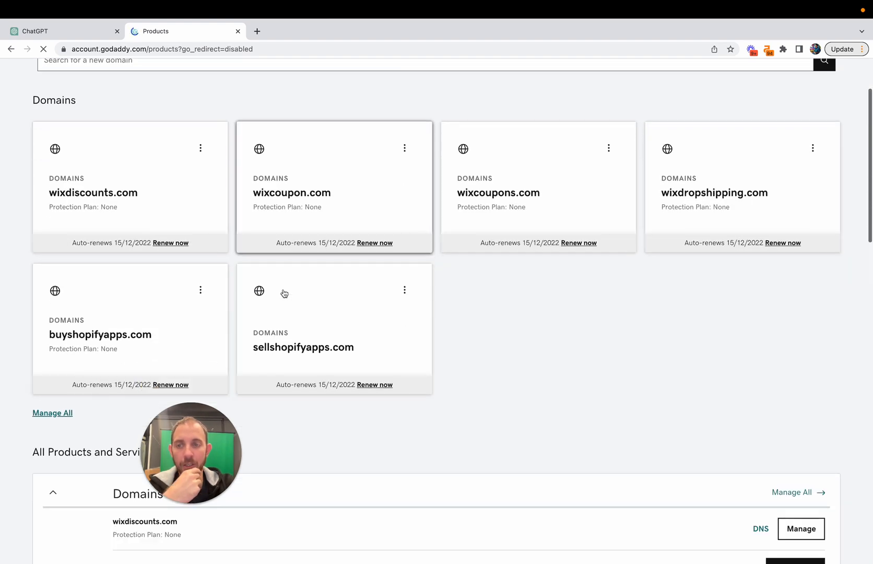
scroll(66, 412, down, 2)
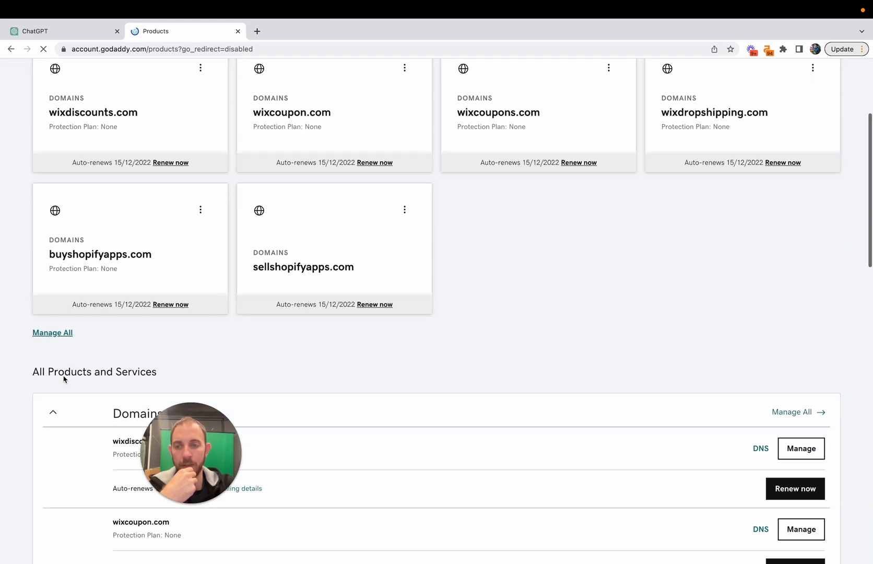
click(64, 337)
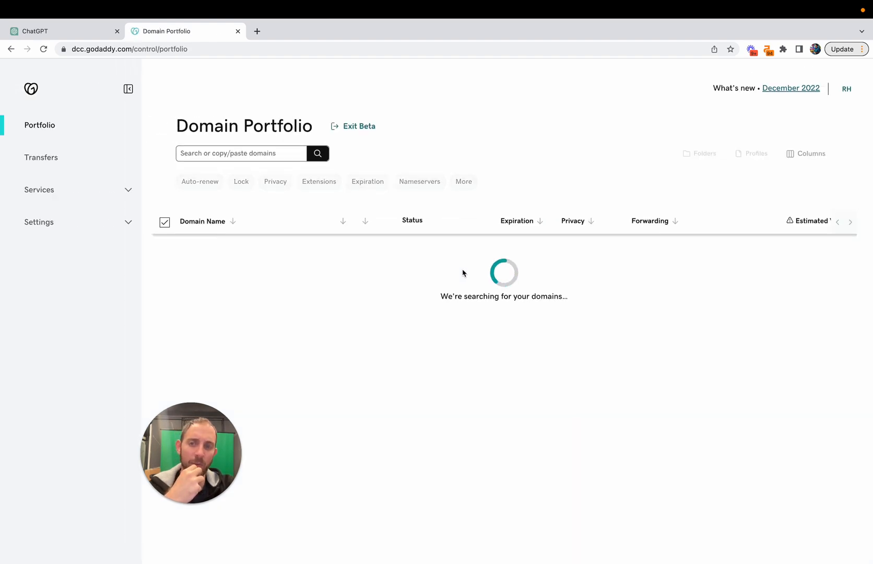
- Find "calor" in the domain portfolio and copy the domain name caloriedeficitcalculator.com
scroll(516, 220, down, 2)
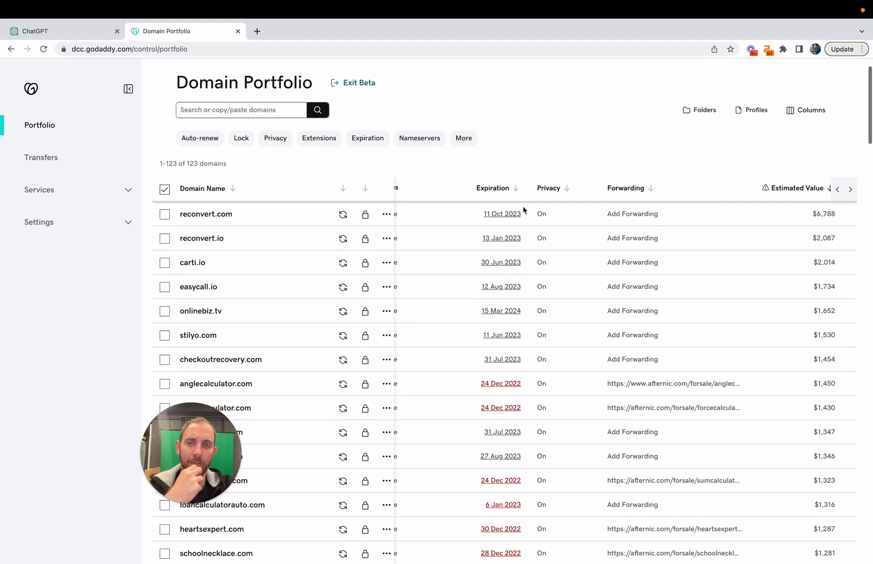
scroll(523, 210, down, 3)
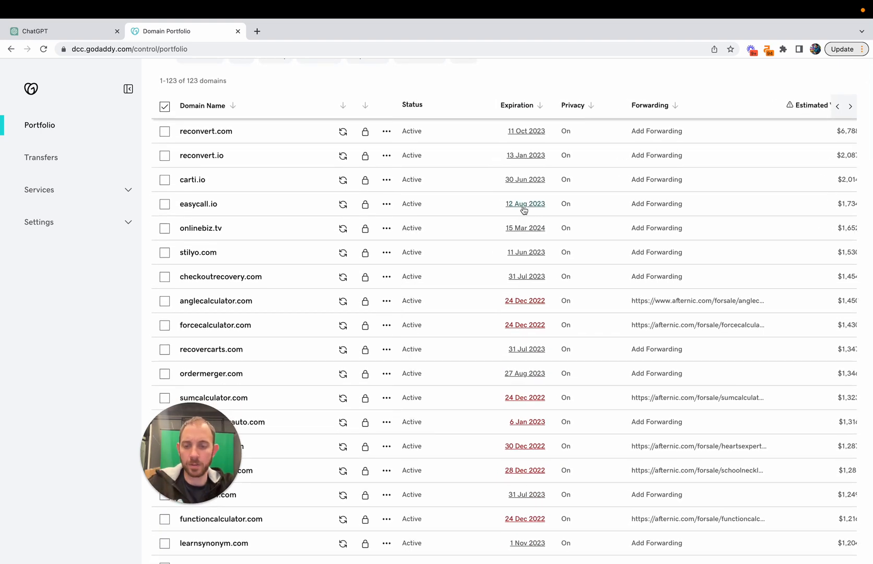
key(ctrl+f)
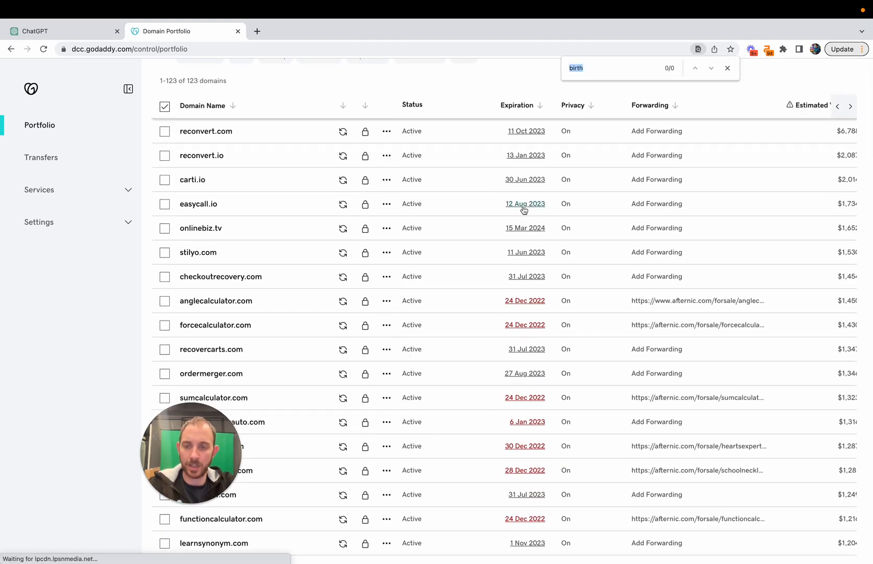
text(calor)
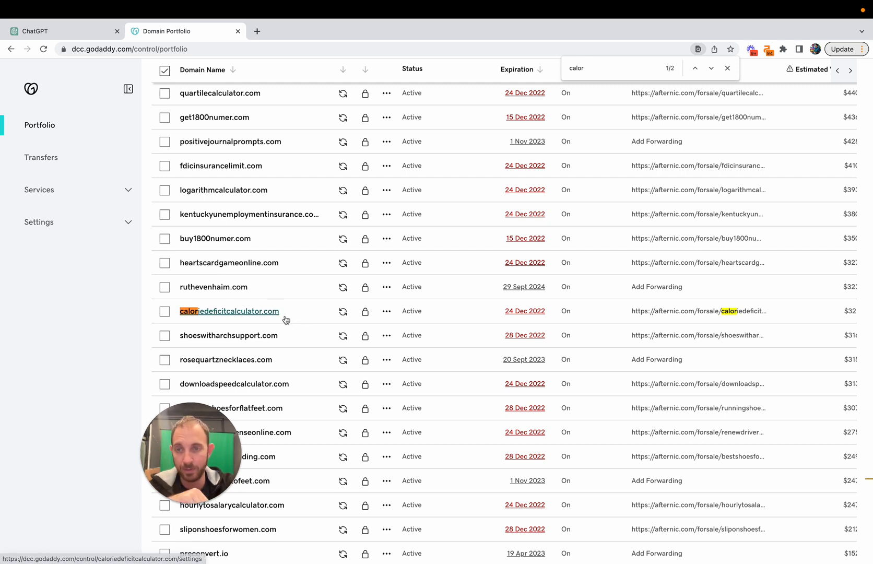
right_click(230, 316)
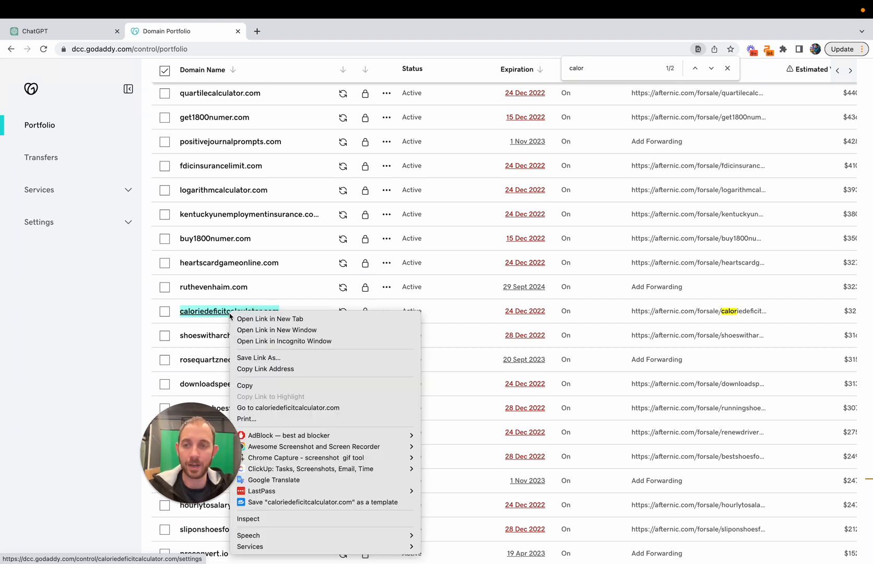
click(251, 385)
key(Escape)
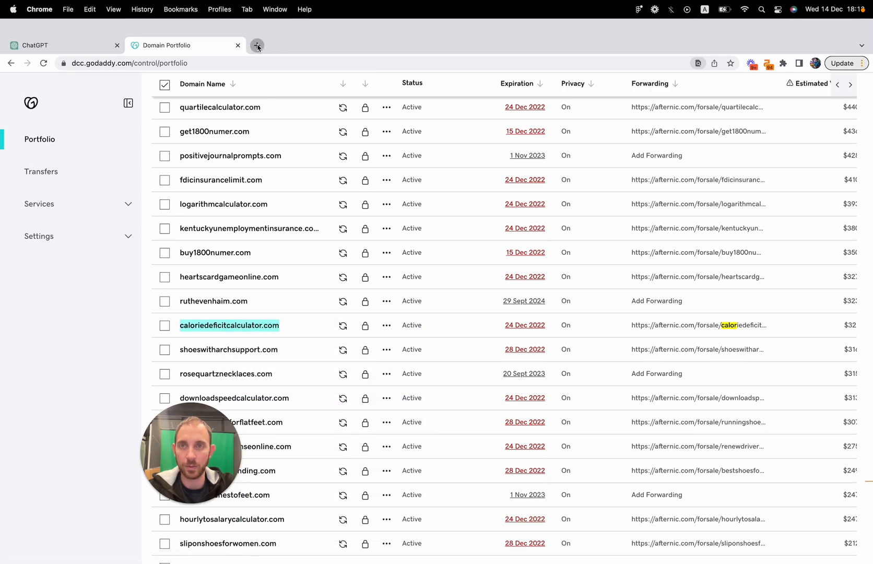
- Open the bookmarked Ahrefs site in a new tab and go to Keywords Explorer
click(255, 46)
click(353, 80)
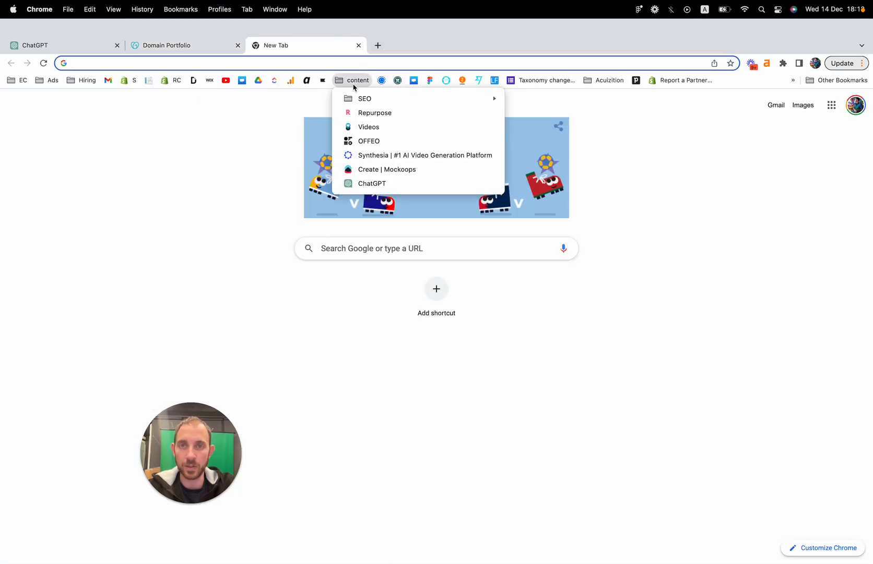
mouse_move(497, 99)
click(541, 102)
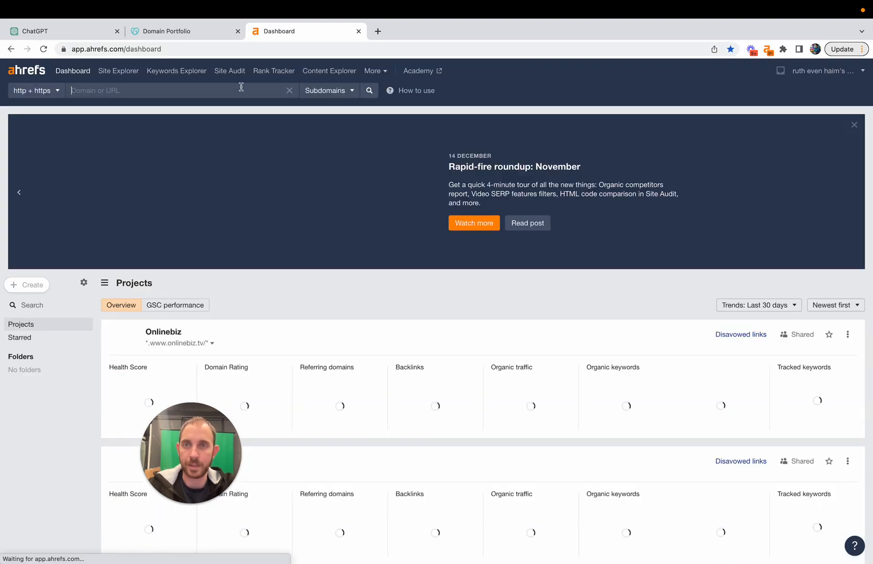
click(173, 72)
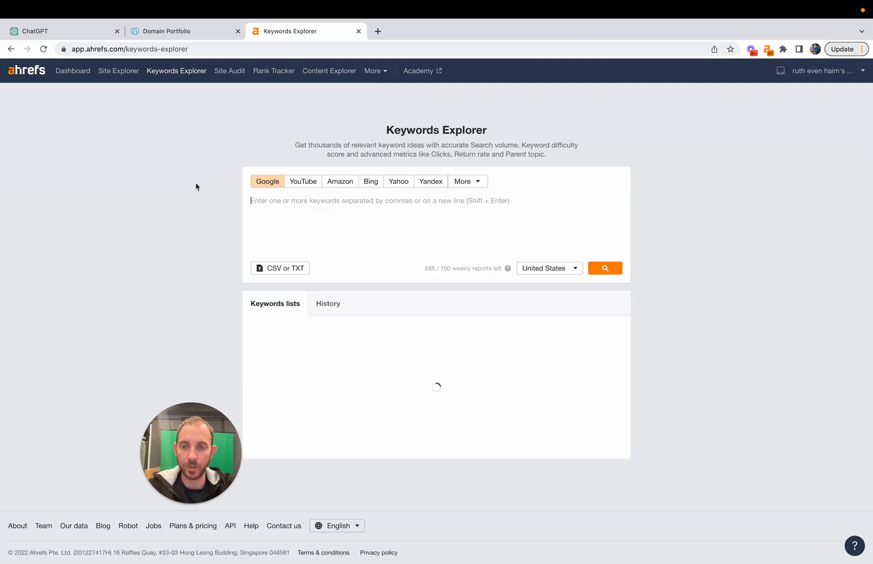
- Paste the copied domain, edit it into the keyword "calorie deficit calculator", and look it up on Google for the United States
key(super+v)
key(BackSpace)
key(BackSpace)
key(BackSpace)
key(BackSpace)
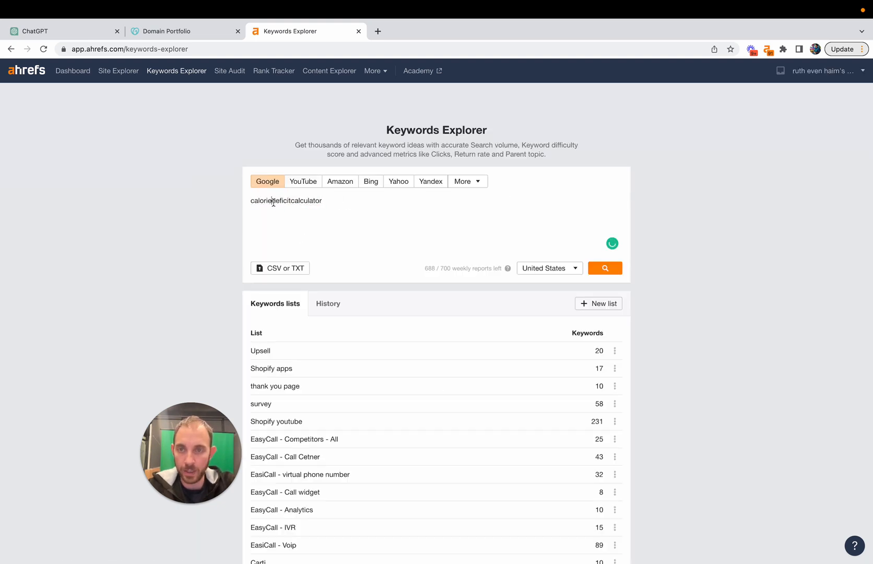
click(273, 201)
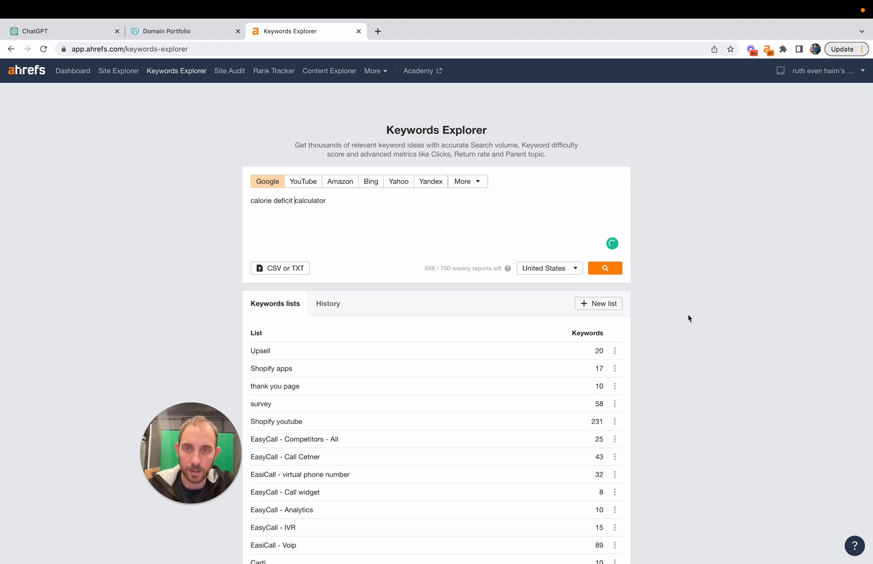
click(616, 269)
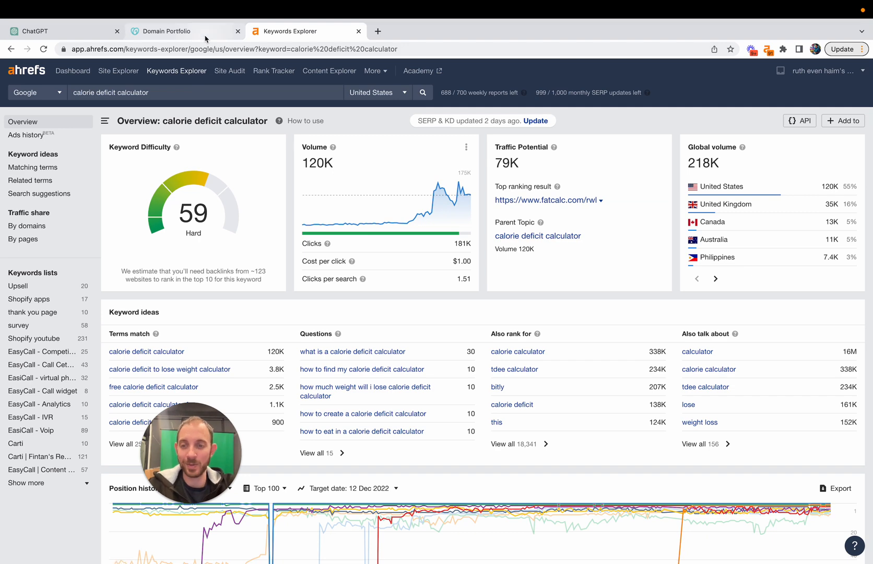
- Visit caloriedeficitcalculator.com in a new tab to view its page, and close that tab
click(378, 31)
key(super+v)
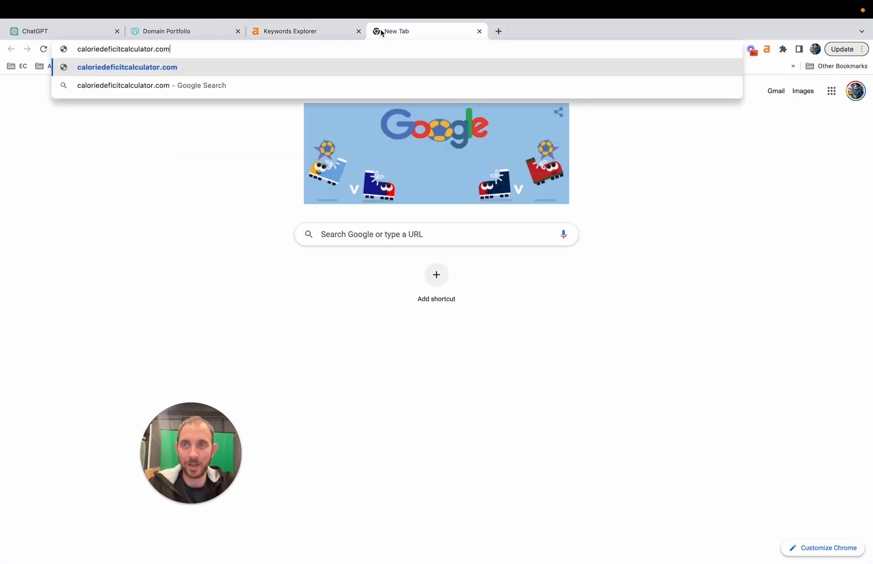
key(Return)
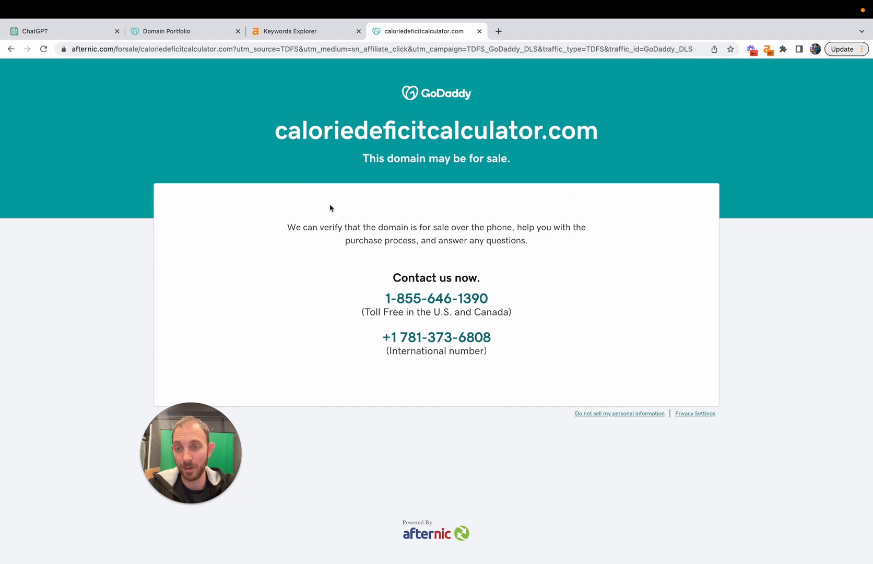
click(480, 31)
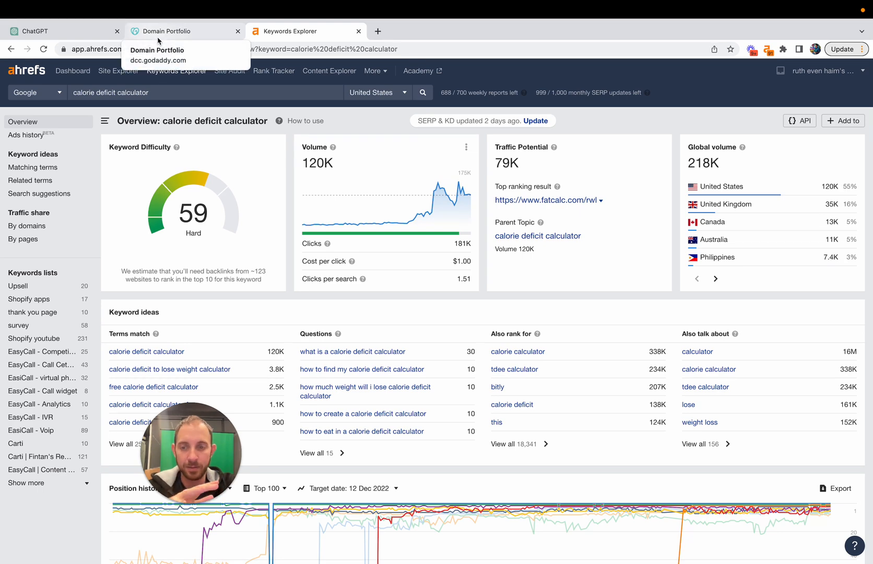
- Switch to ChatGPT and write the prompt "hi what is a calorie deficit and how can you calculate it? (includeing a furmula)"
click(82, 41)
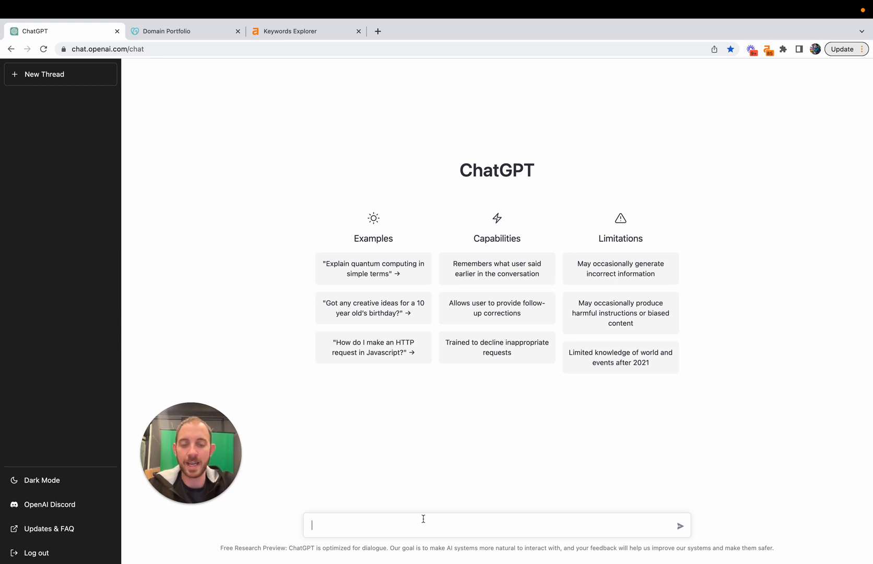
text(hi wha)
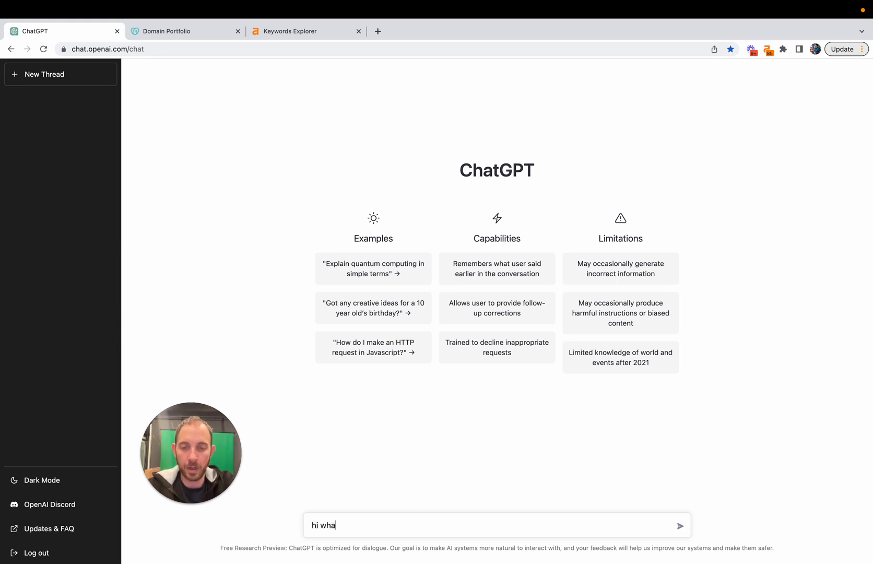
text(t is a cal)
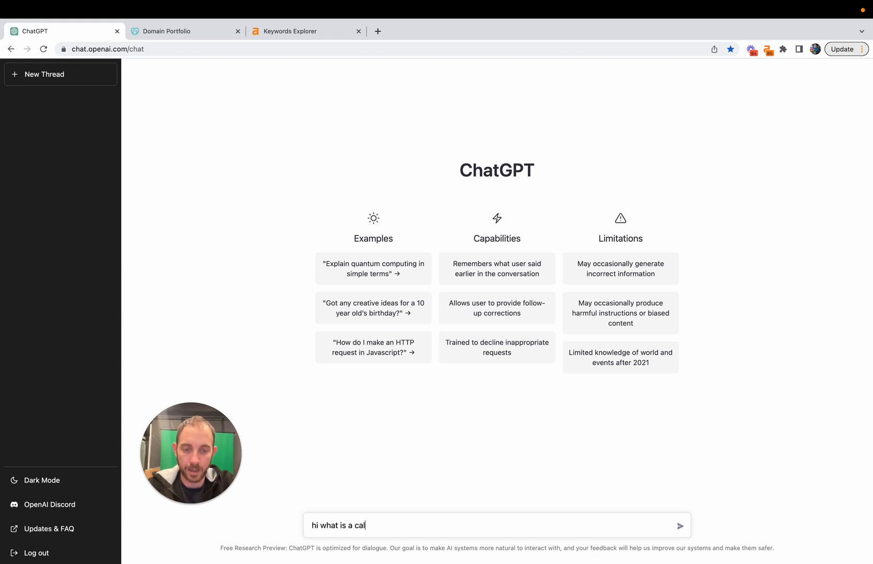
text(orie defici)
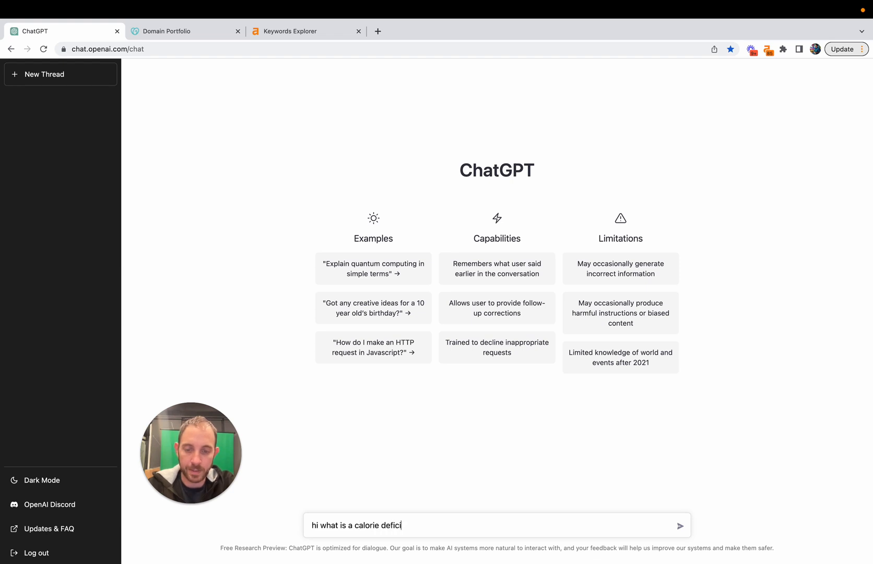
text(t and how can you )
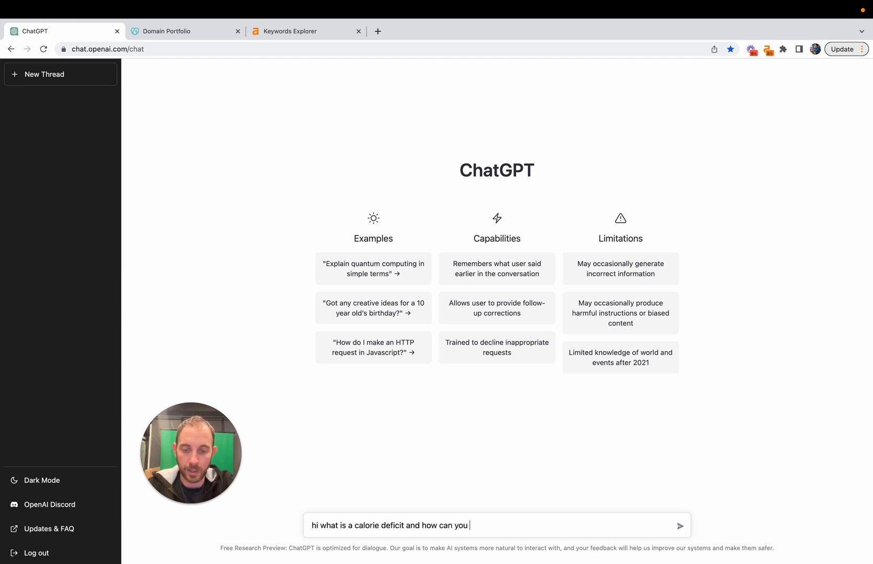
text(calculate)
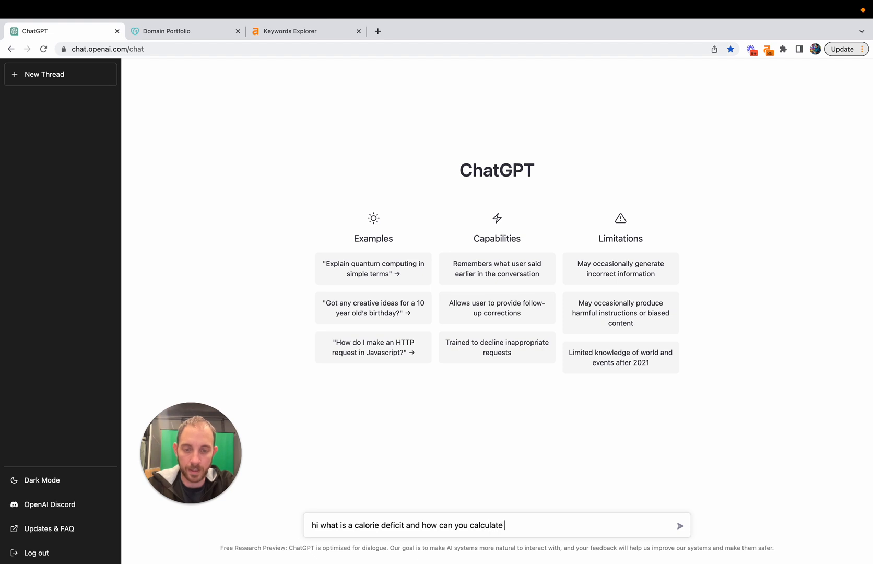
text( it? (includ)
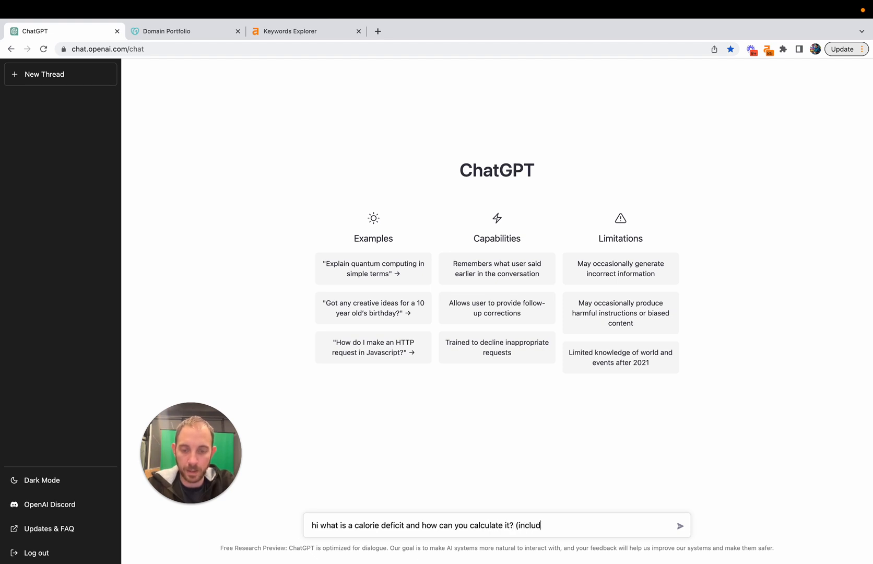
text(eing a fu)
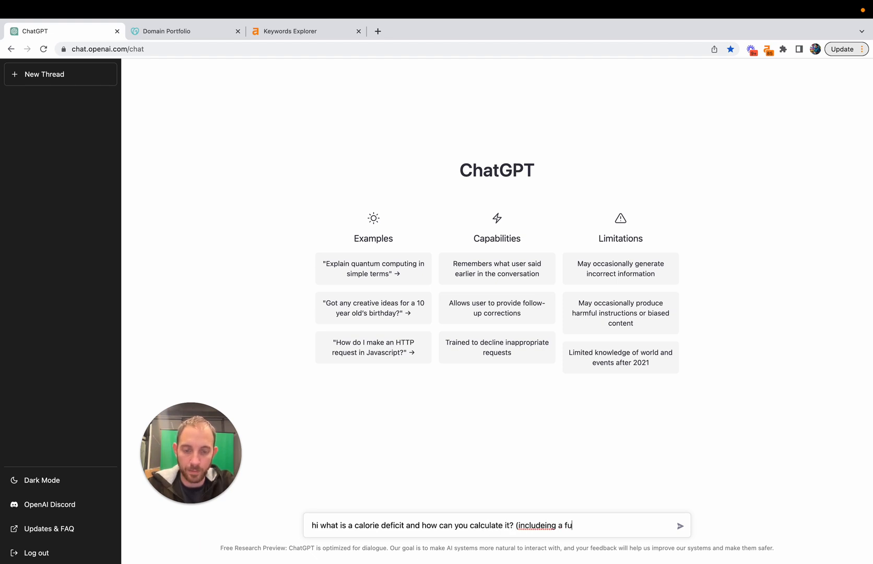
text(c)
key(BackSpace)
text(rmula)
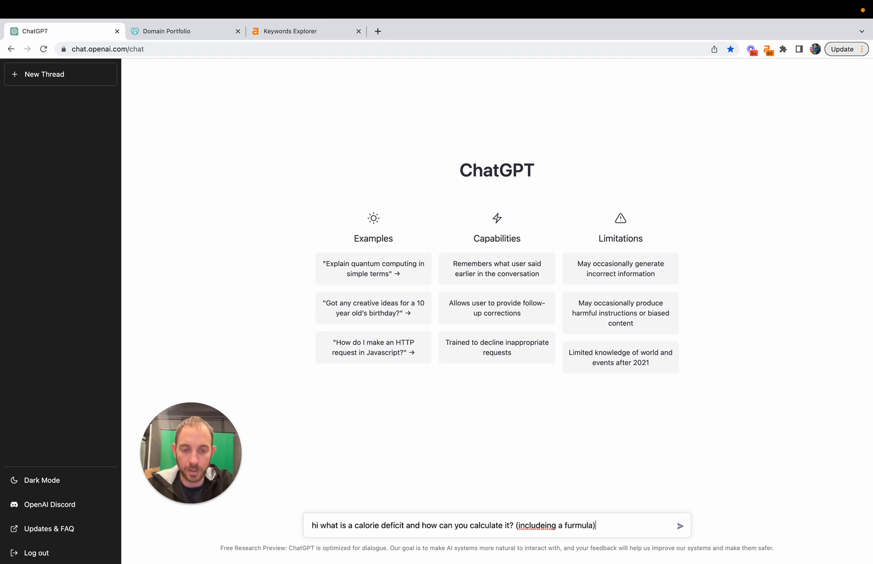
- Correct the prompt's misspelled words to "including" and "formula" and send it
right_click(538, 526)
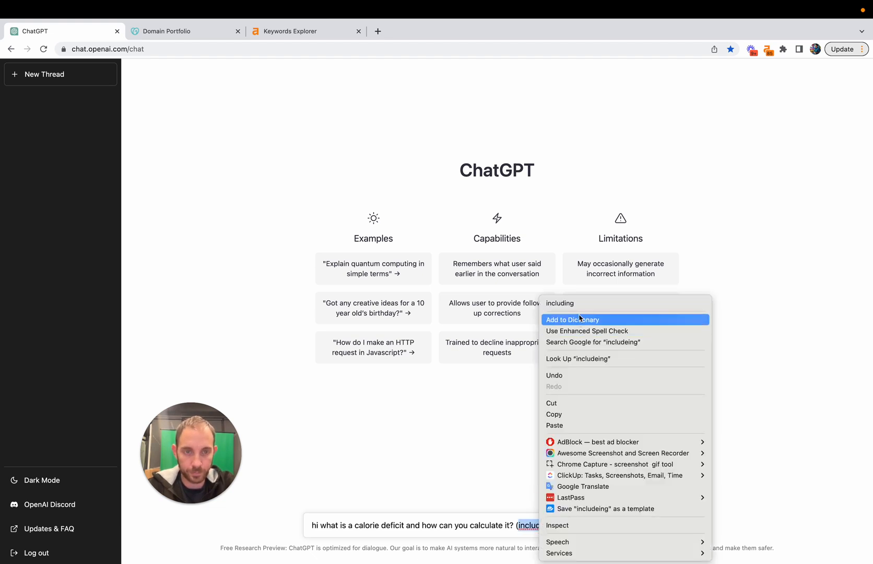
click(559, 303)
right_click(575, 524)
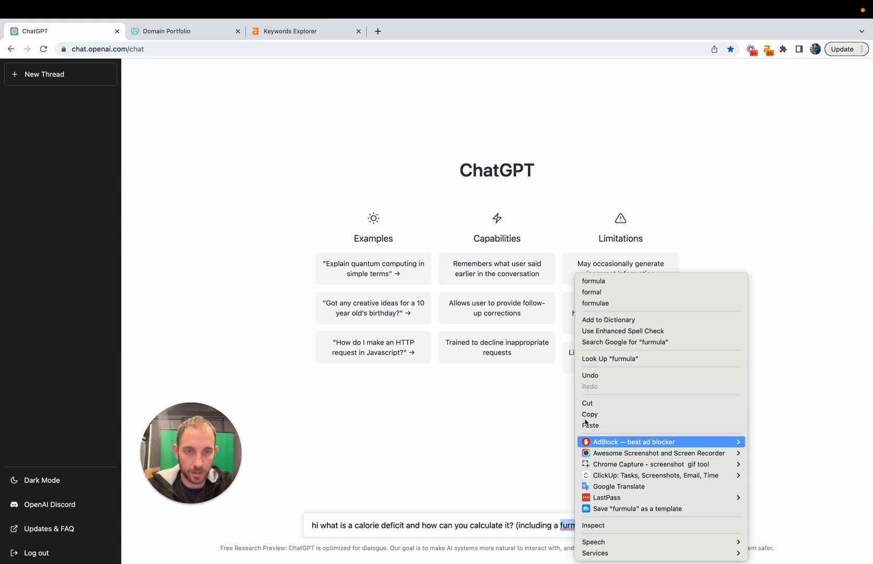
click(605, 281)
key(Return)
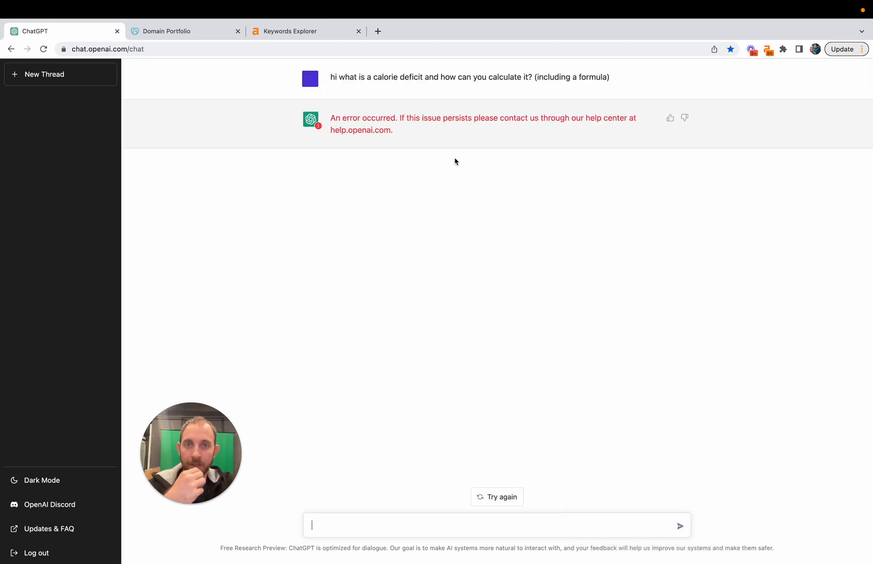
- Copy the calorie deficit prompt, resend it in the reloaded ChatGPT page, and dismiss the high-demand notice
triple_click(333, 77)
key(super+c)
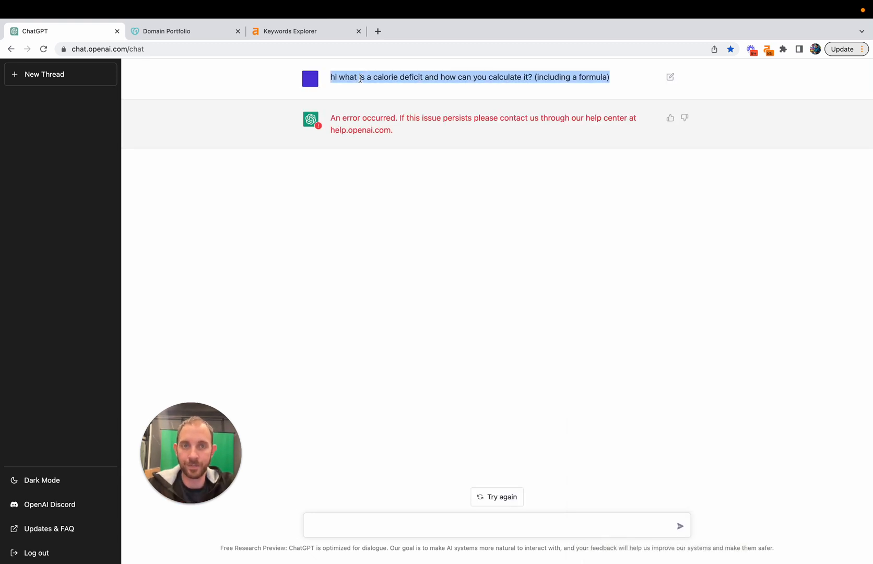
click(44, 48)
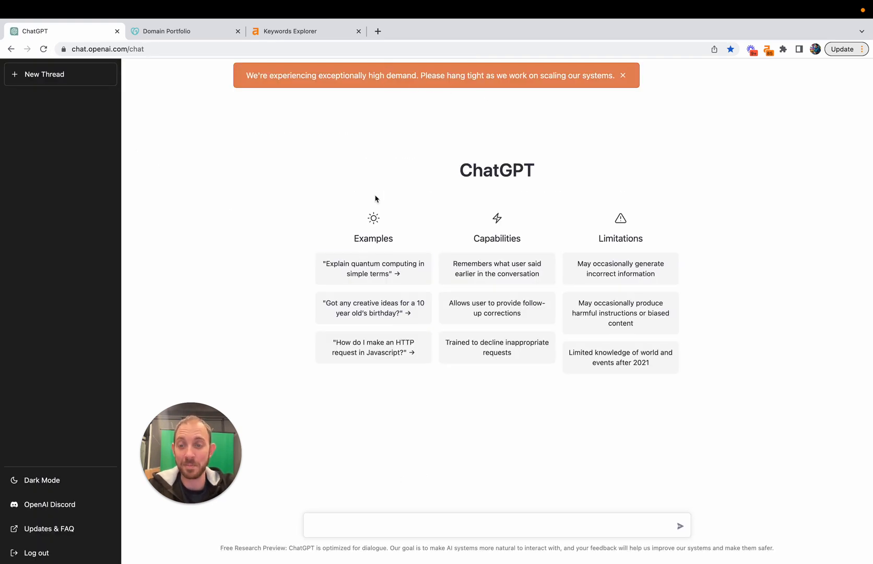
key(super+v)
key(BackSpace)
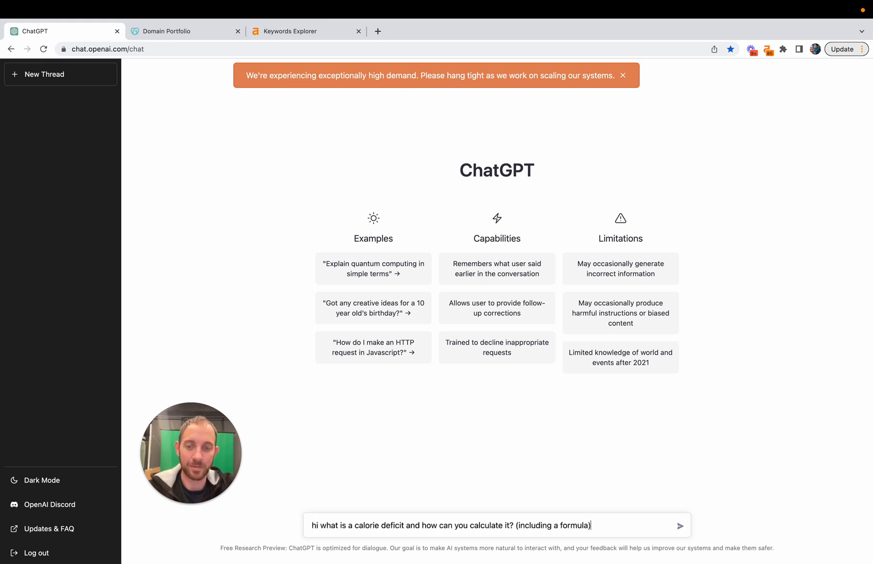
key(Return)
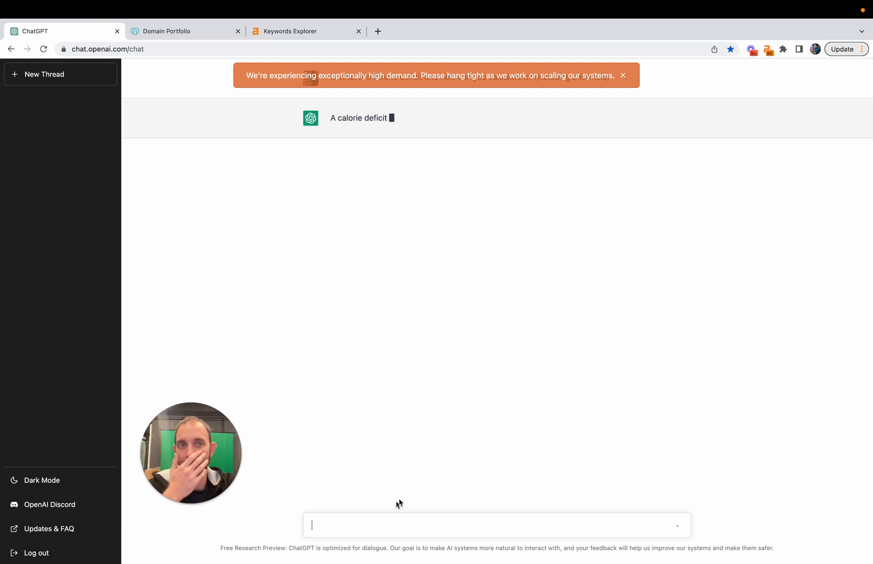
click(623, 77)
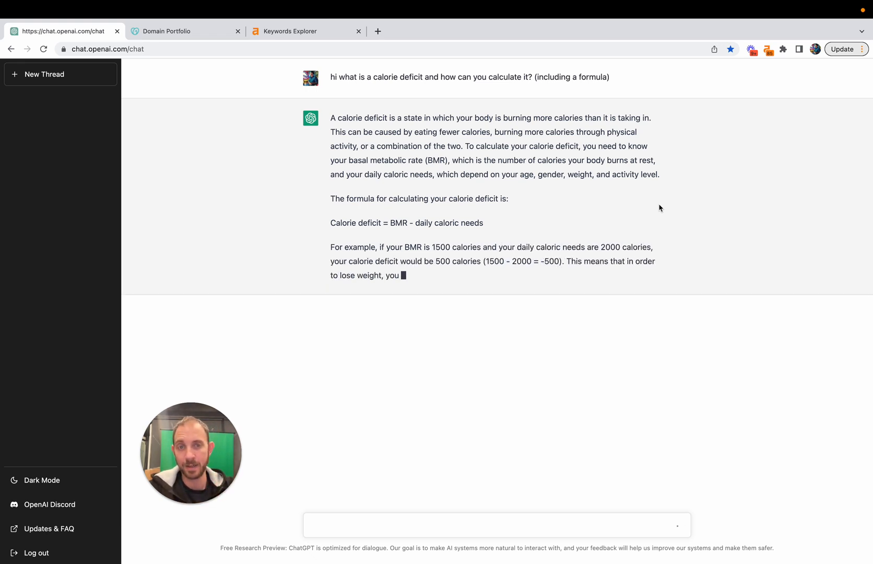
- Start a follow-up prompt with "Let's say that I want to build a software that gets data from the user like age, weight etc... and"
click(372, 528)
text(L)
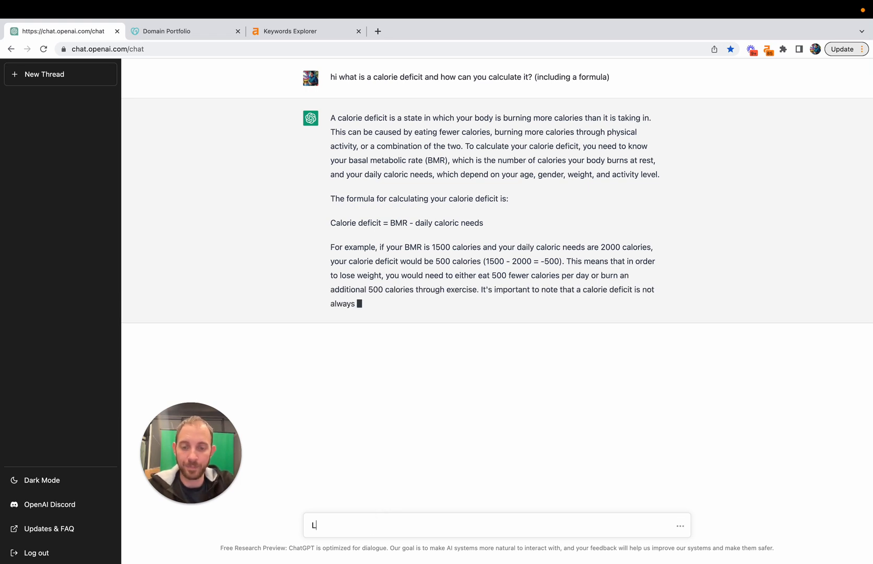
text(et's say t)
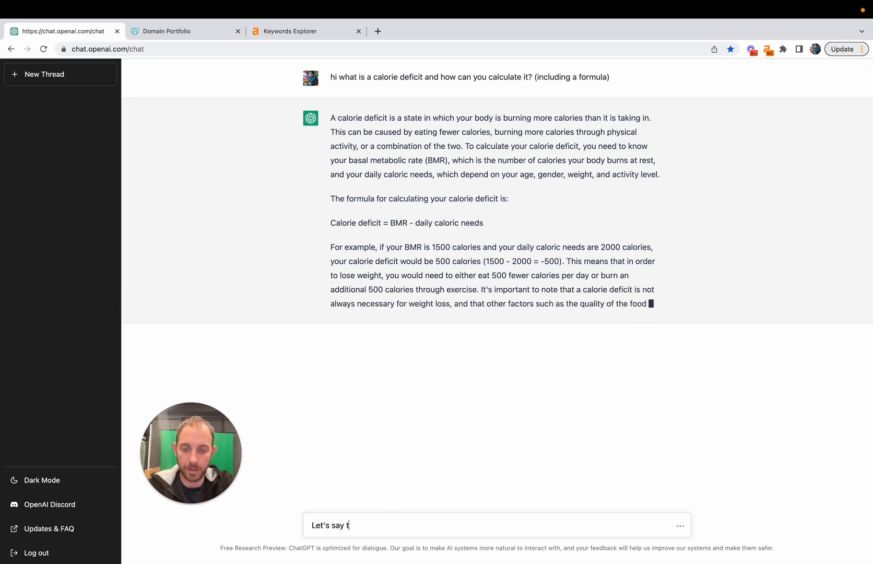
text(hat I want to )
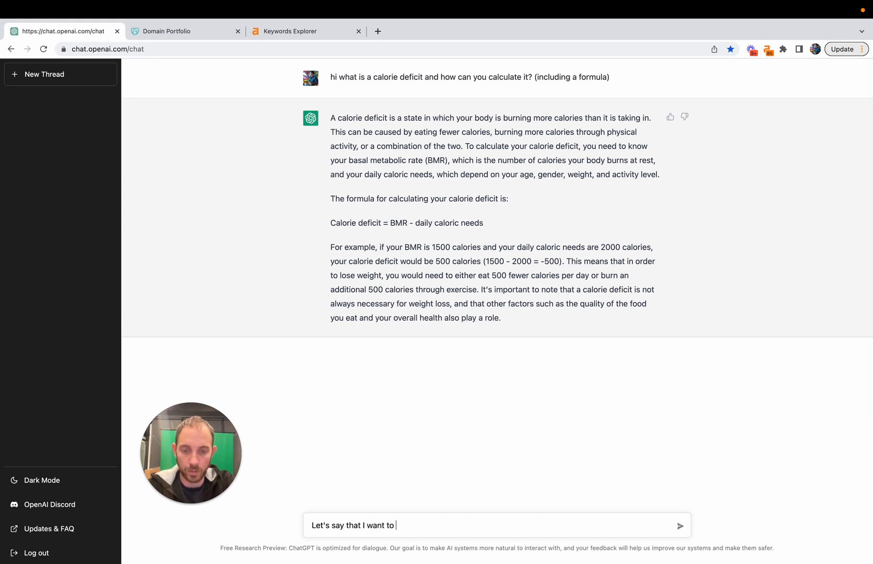
text(build a sof)
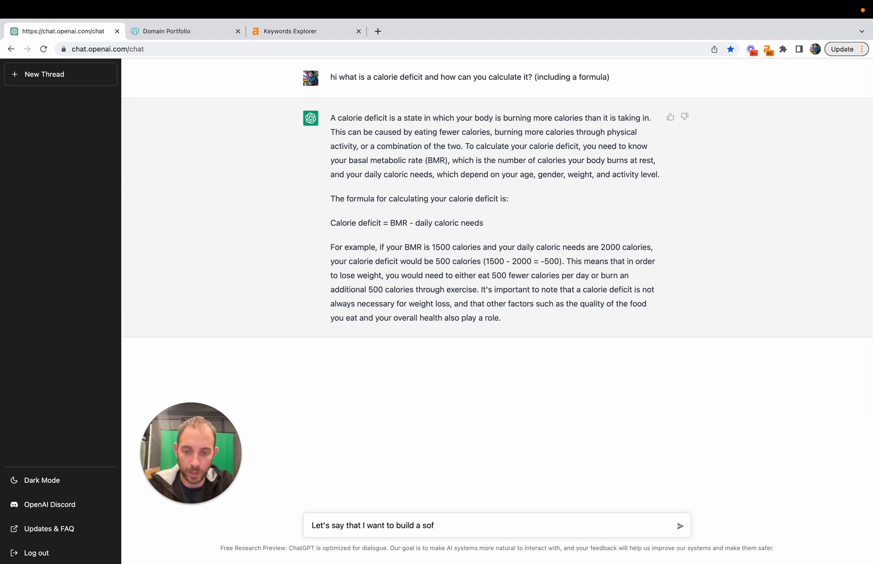
text(t)
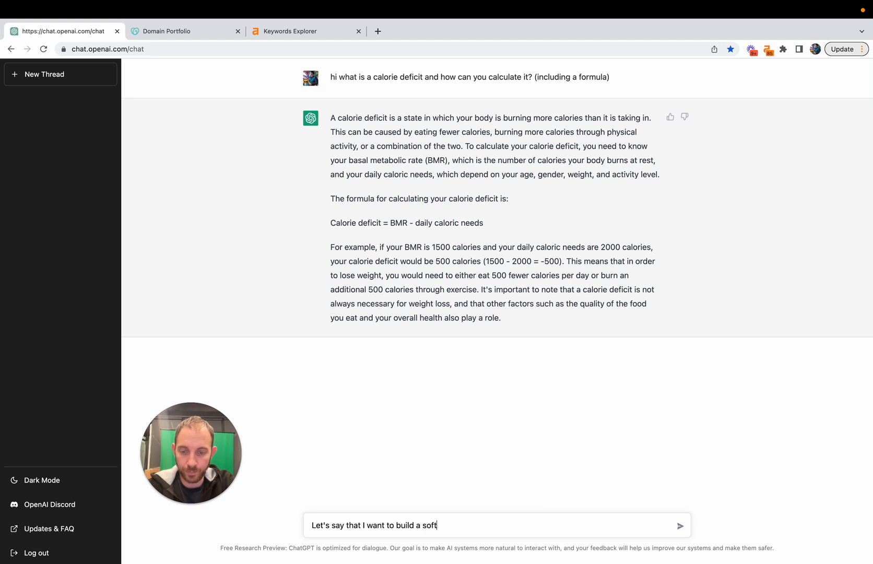
text(ware that gets d)
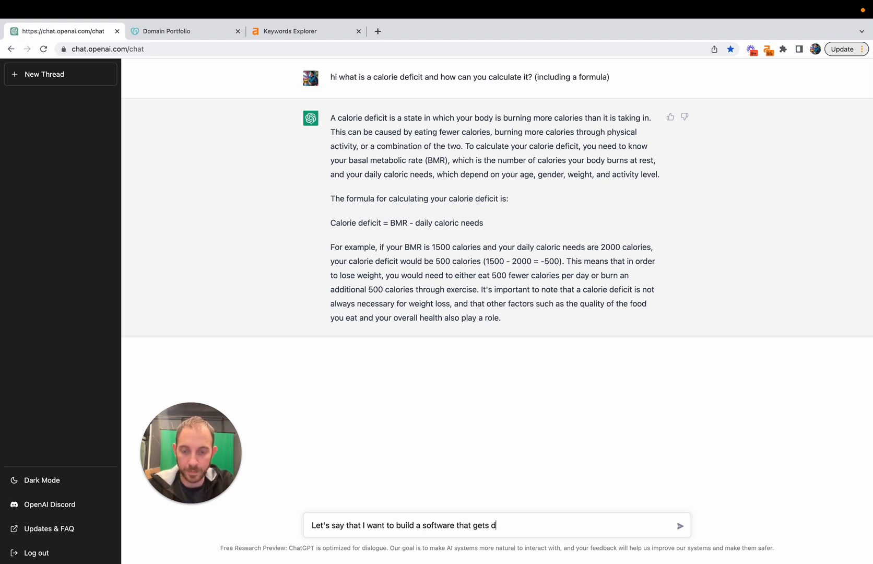
text(ata from the)
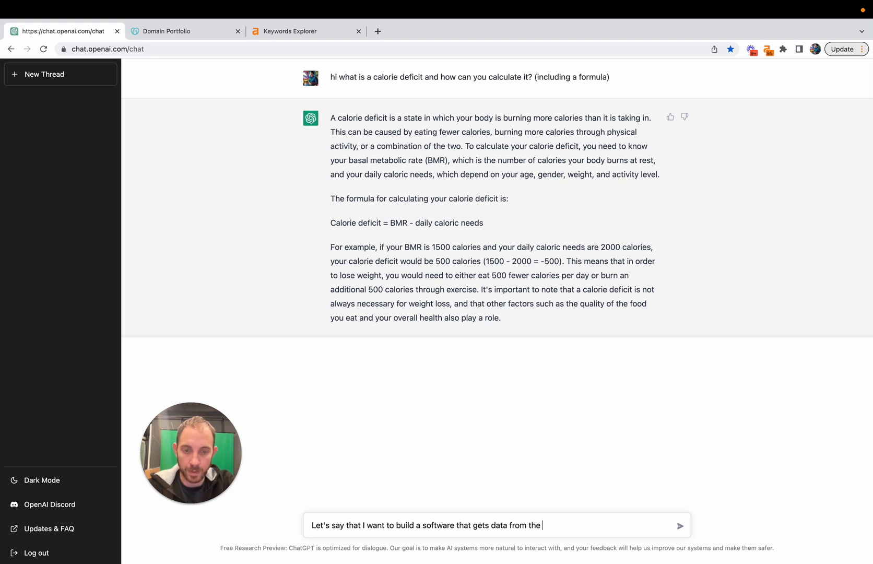
text( user)
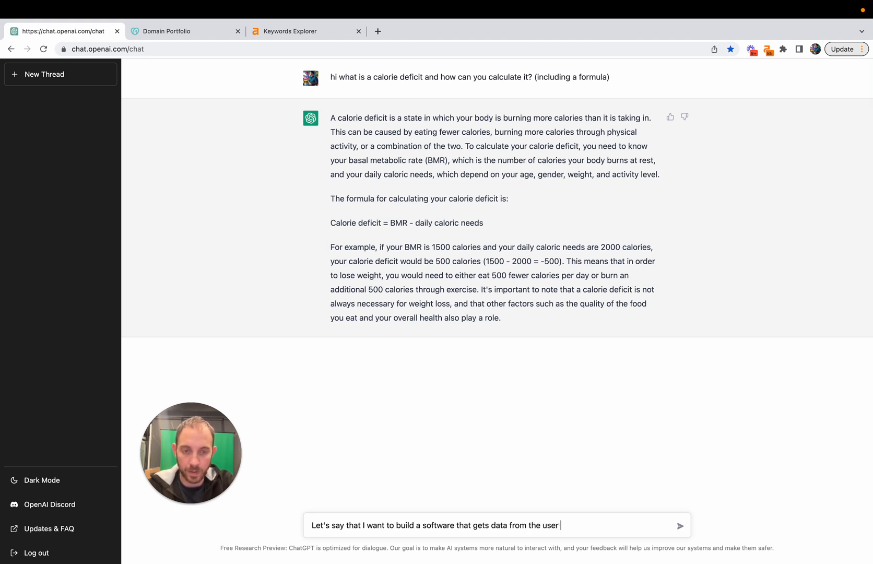
text( like age,)
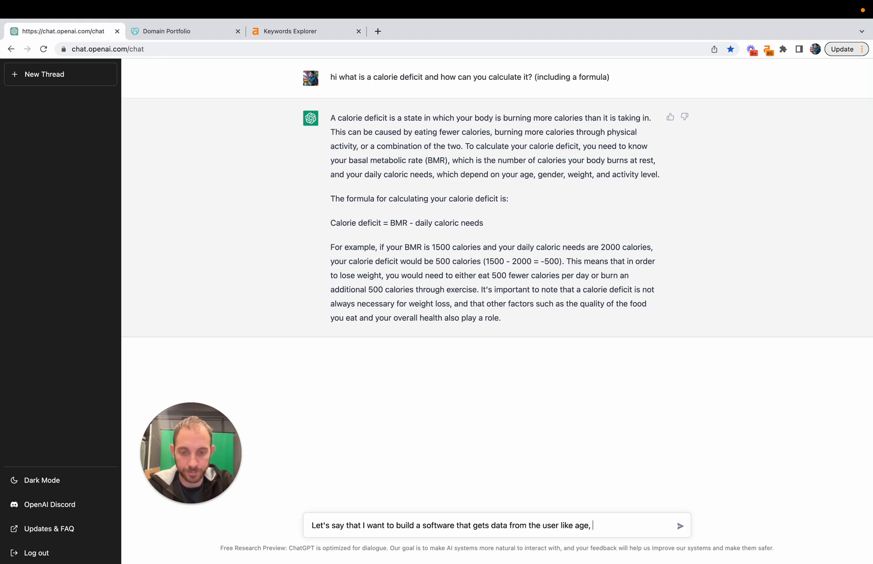
text( weight etc... and)
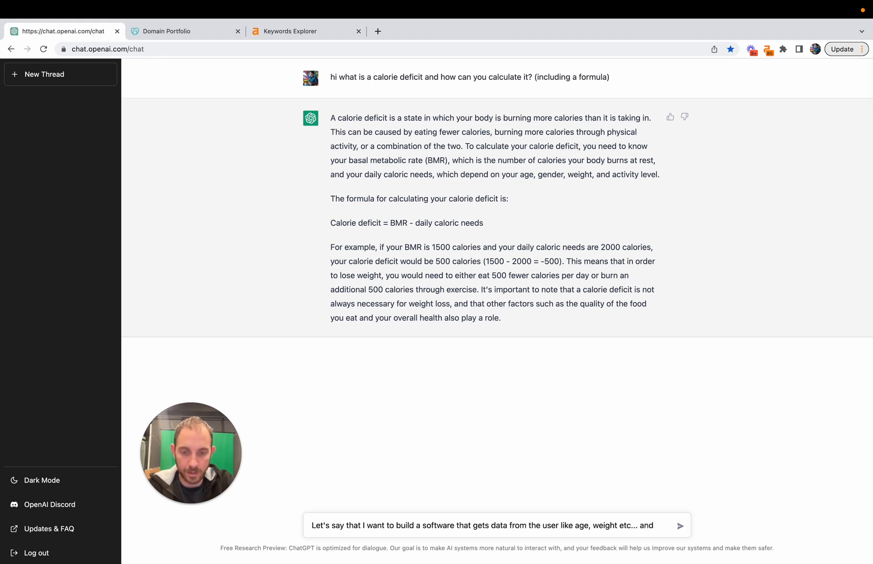
- Continue the prompt with "calcualte the calorie deficit for him. What would the code of that software be like?"
text( calcua)
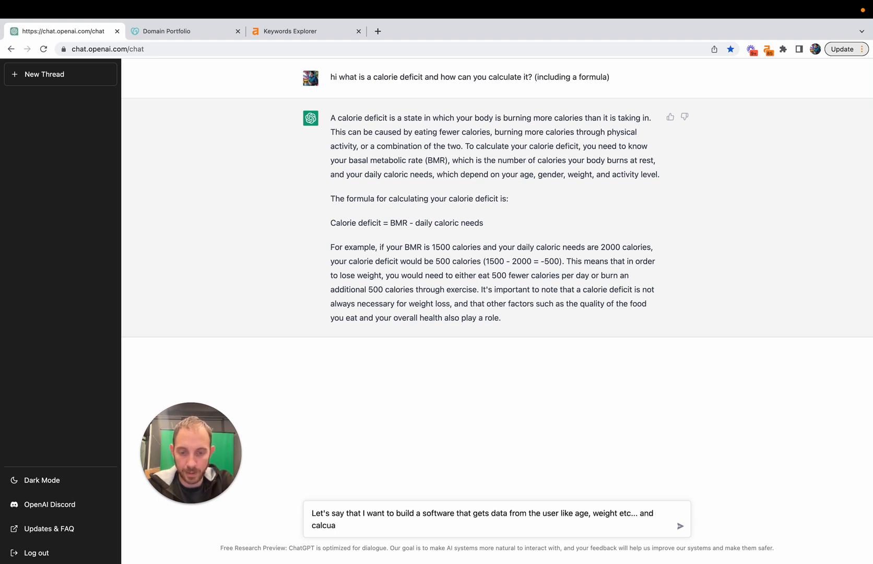
text(lte bt)
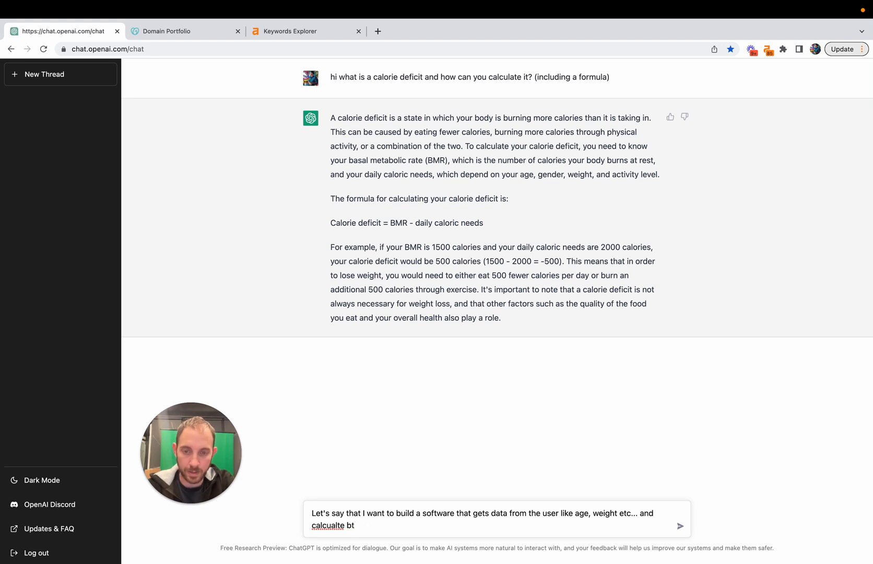
text(he the calorie)
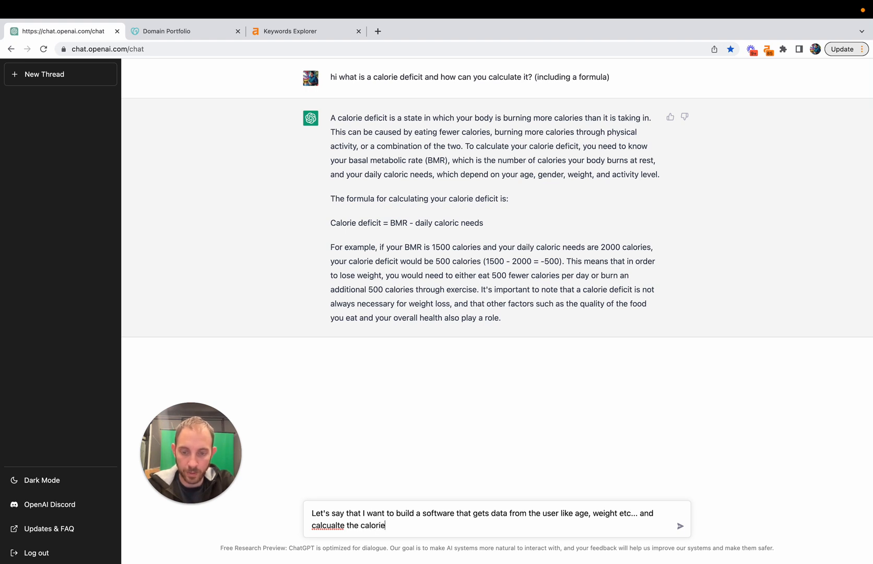
text( deficit for )
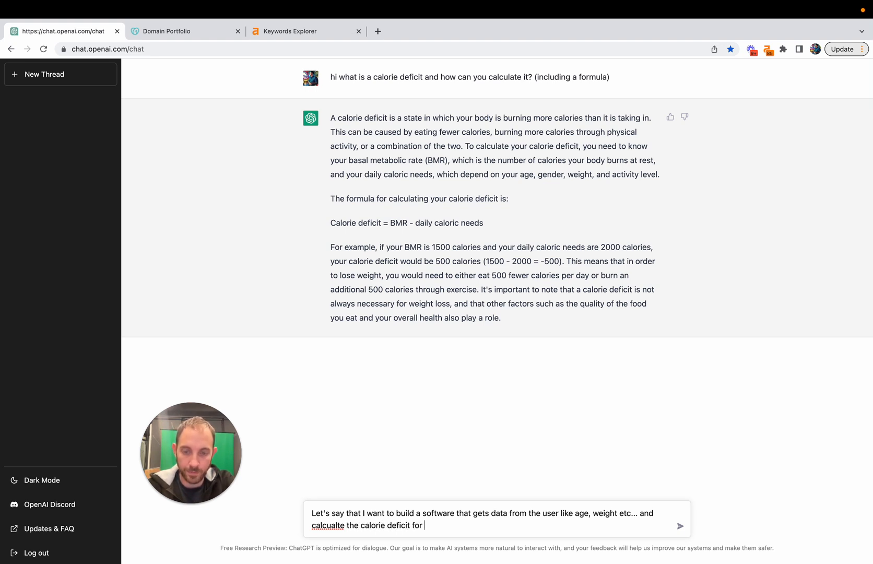
text(h)
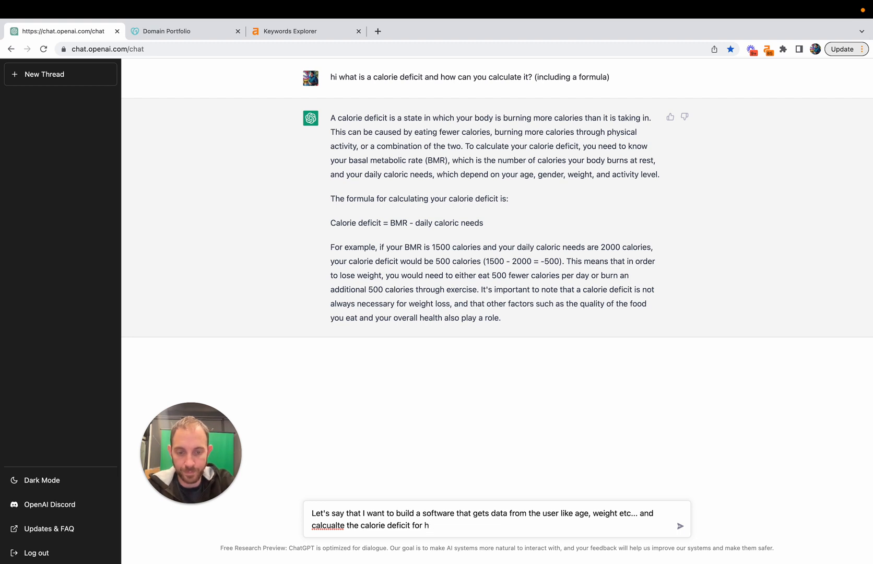
text(im.)
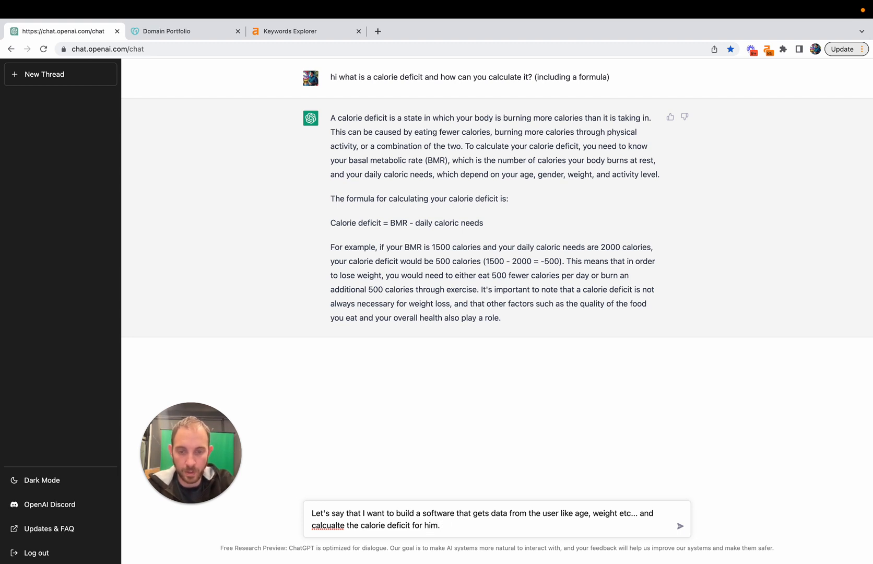
text( What would the )
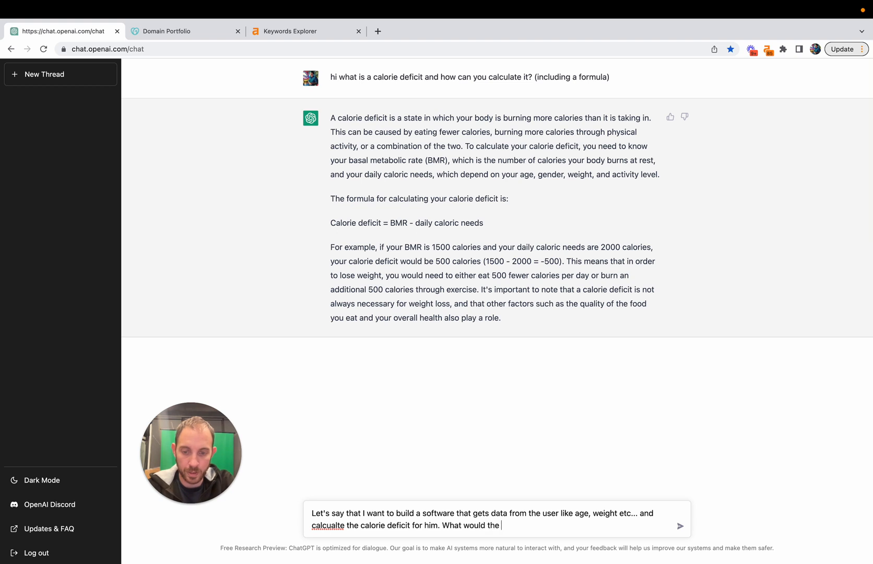
text(code of that )
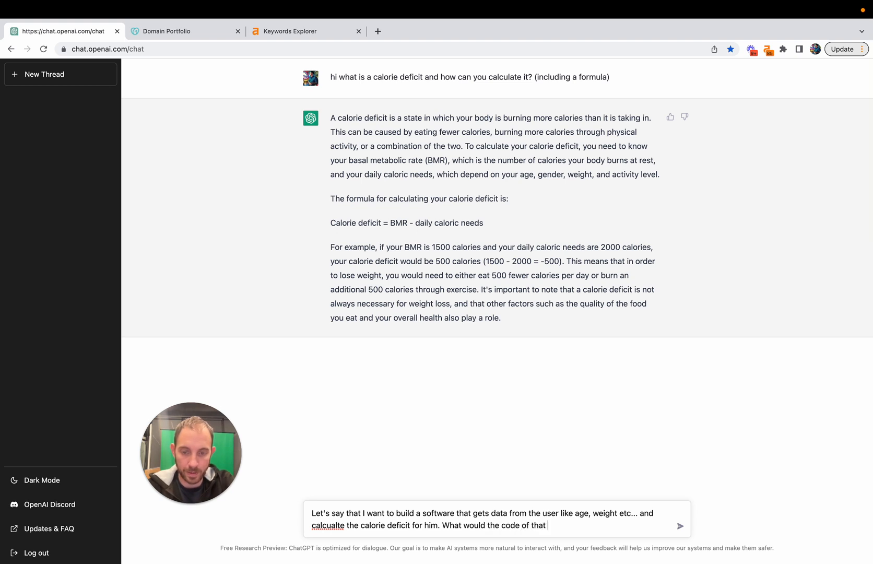
text(sof)
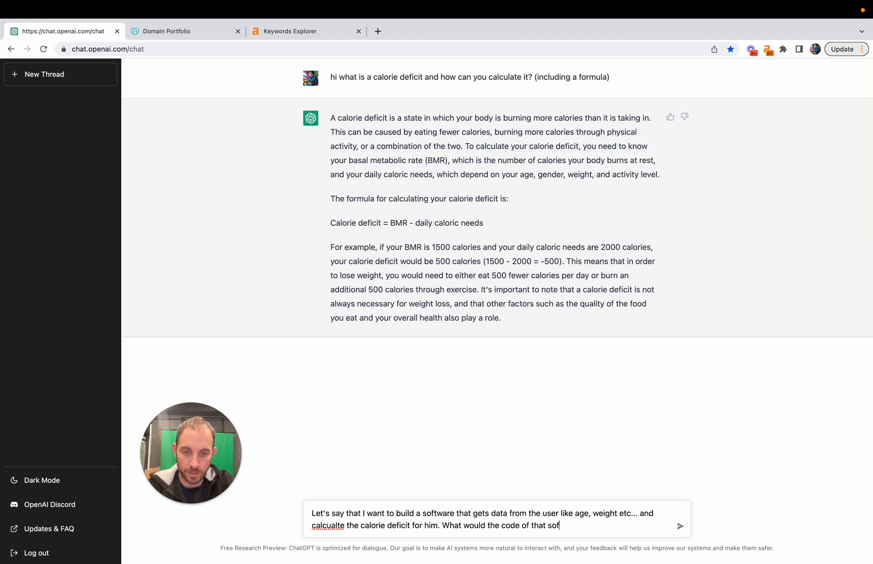
text(rtware)
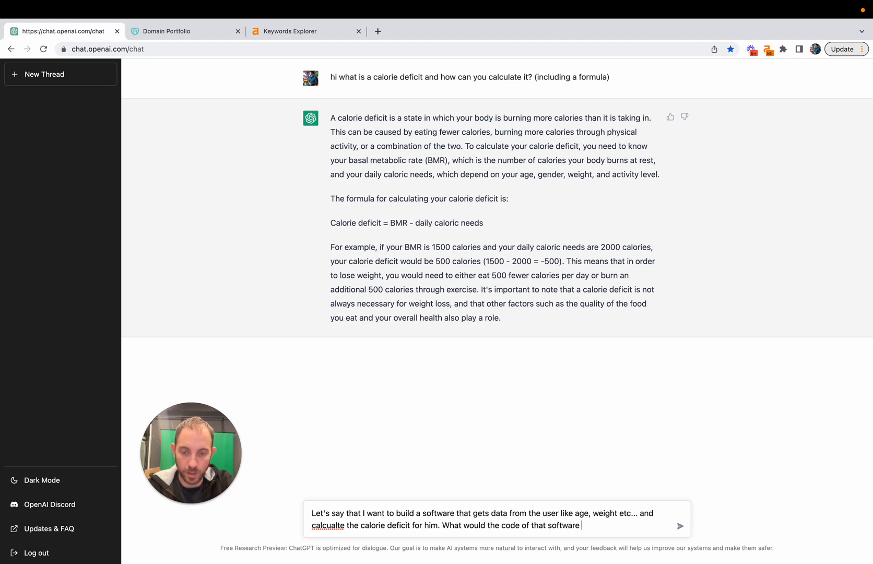
text( be like?)
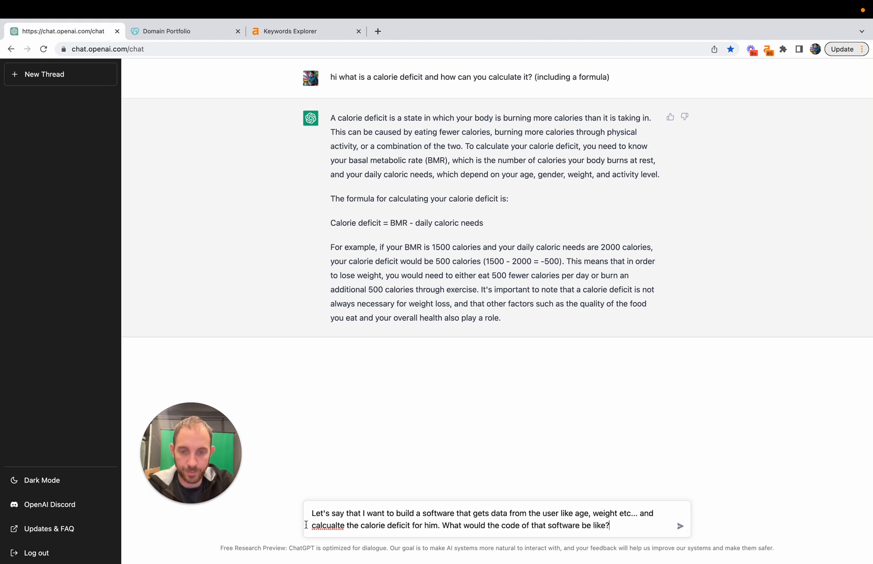
- Correct the misspelled word to "calculate", add "can you show me an actual example?" at the end, and send the prompt
right_click(329, 528)
click(384, 304)
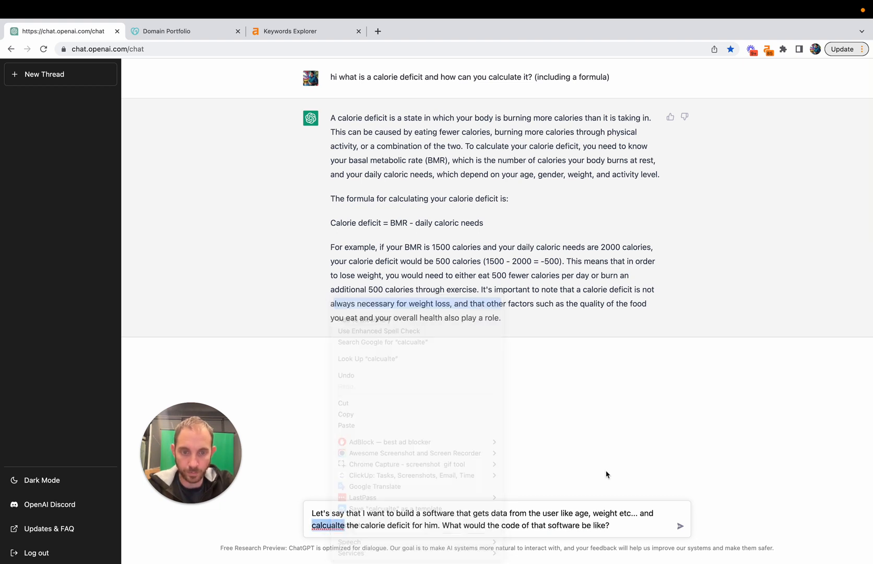
click(622, 527)
text(can you s)
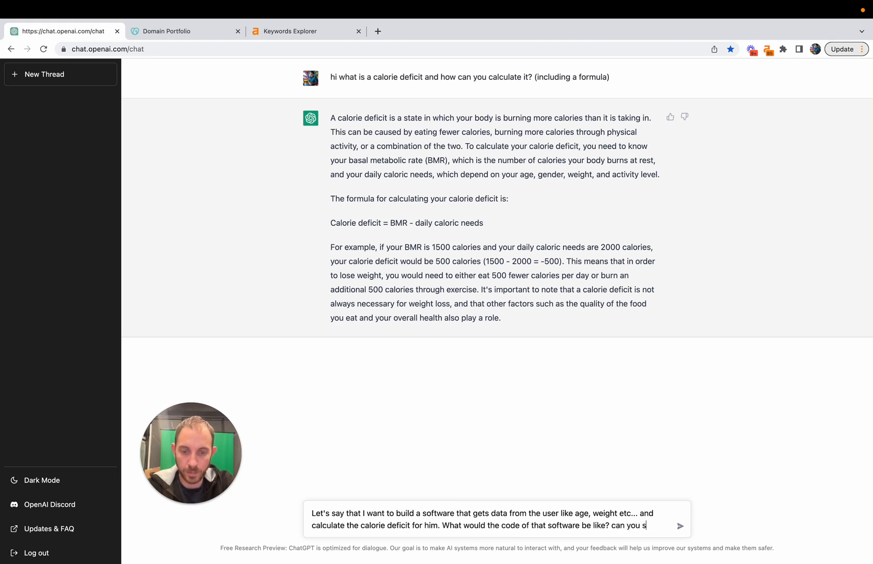
text(how me an a)
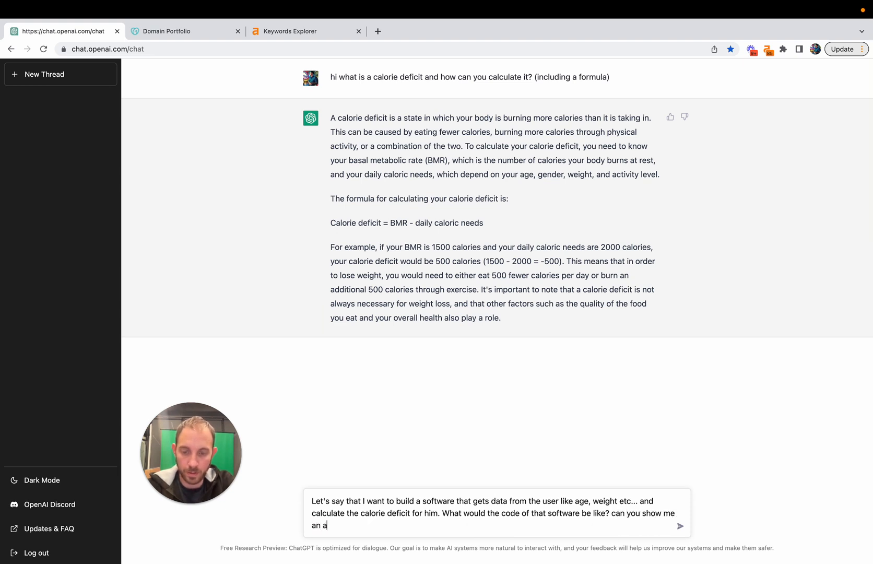
text(ctual example/)
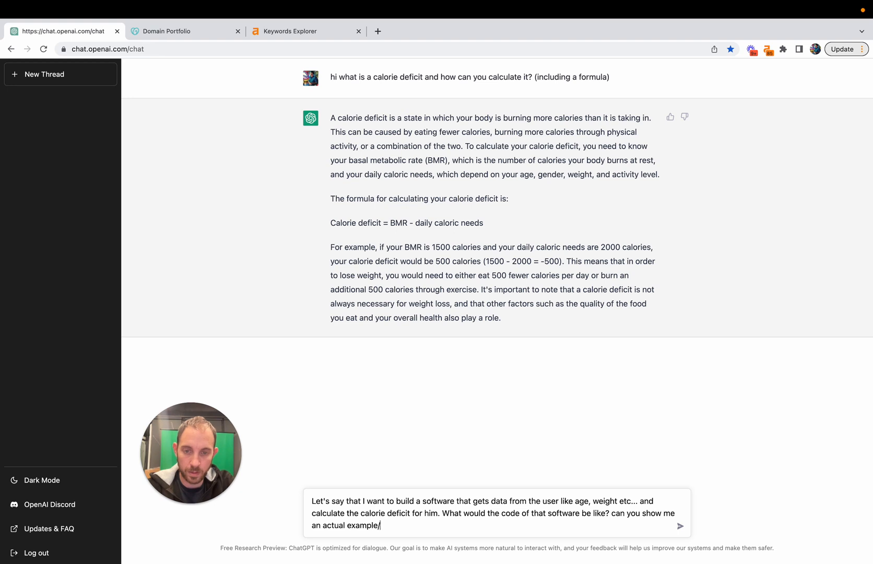
text(?)
key(Return)
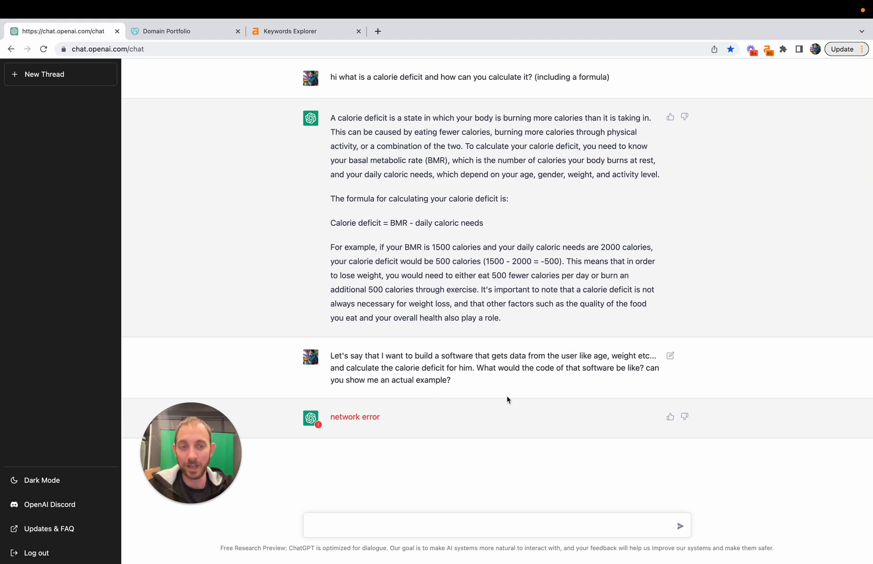
- Resubmit the software-code prompt, and submit it again with "Please provide only the code" added as a separate paragraph at the end
click(670, 356)
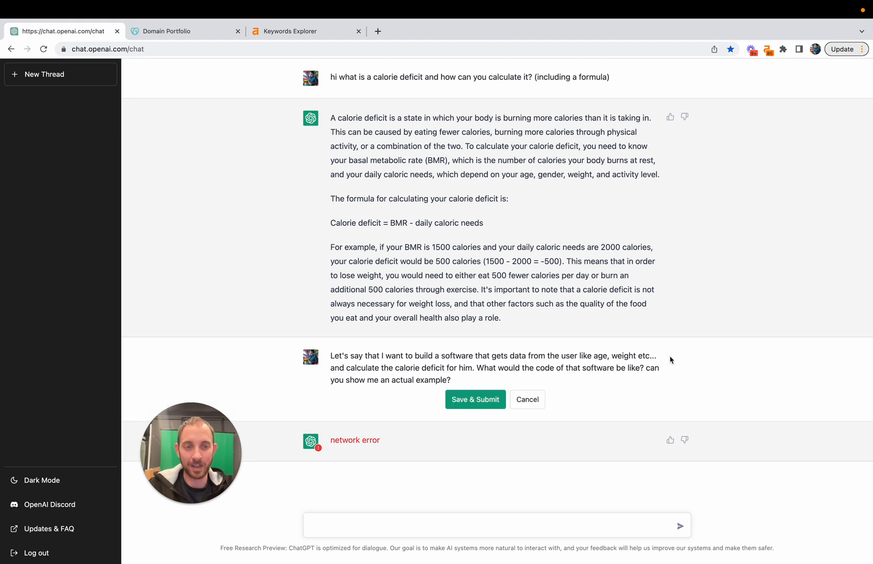
click(476, 400)
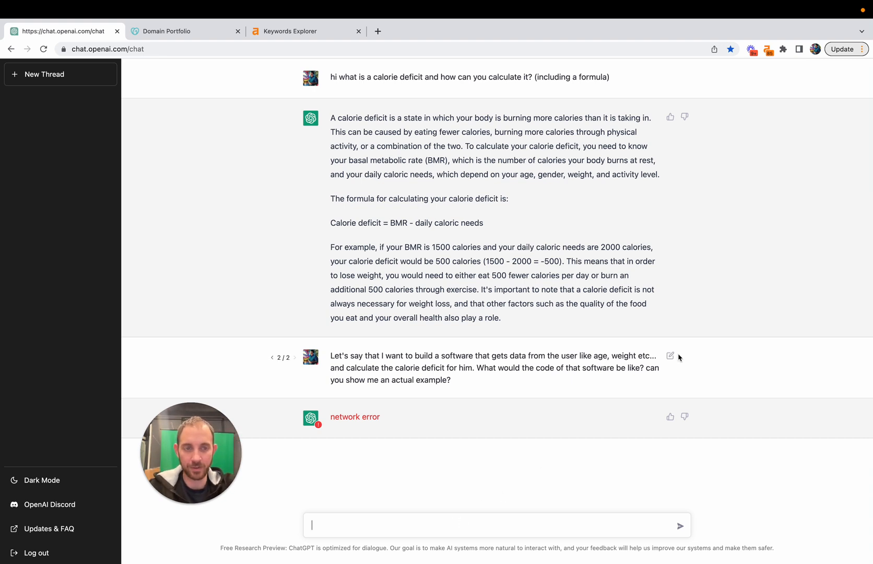
click(670, 357)
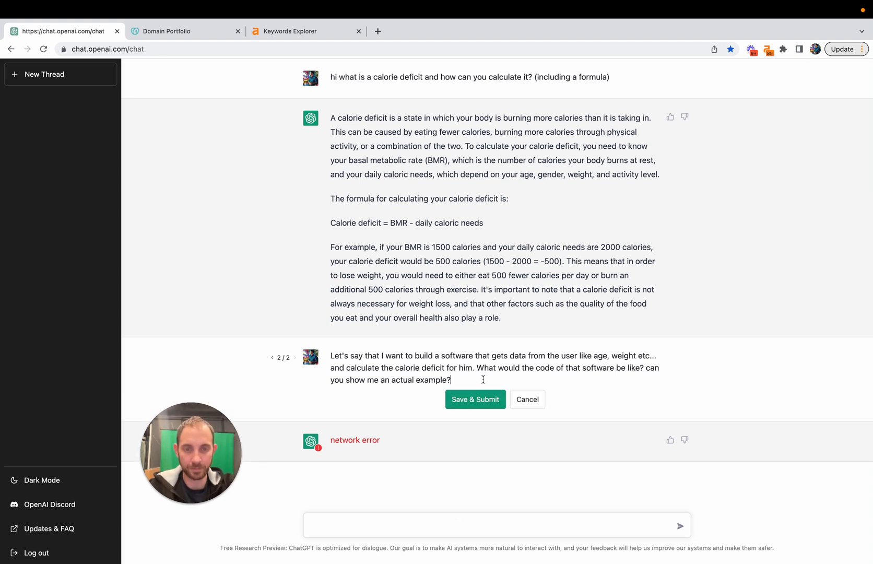
key(Return)
key(Return)
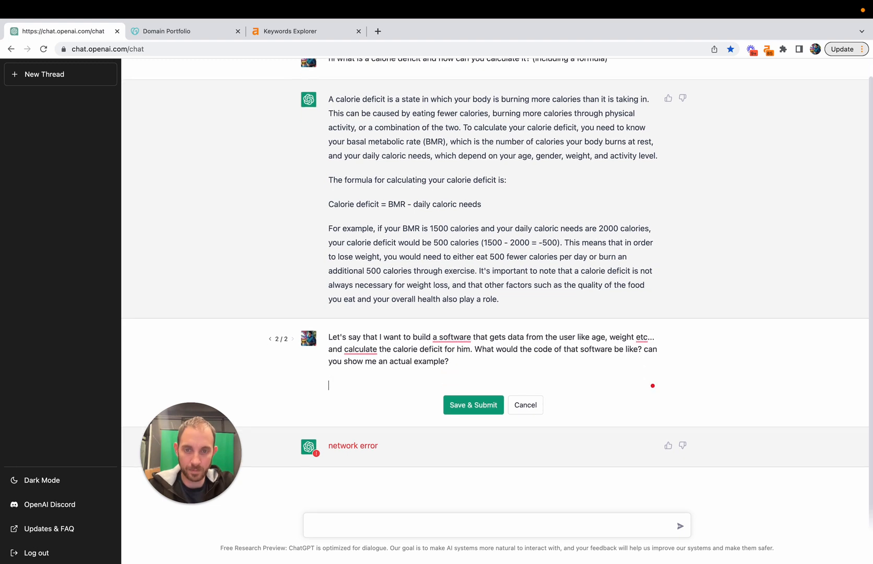
text(Please provide only the code)
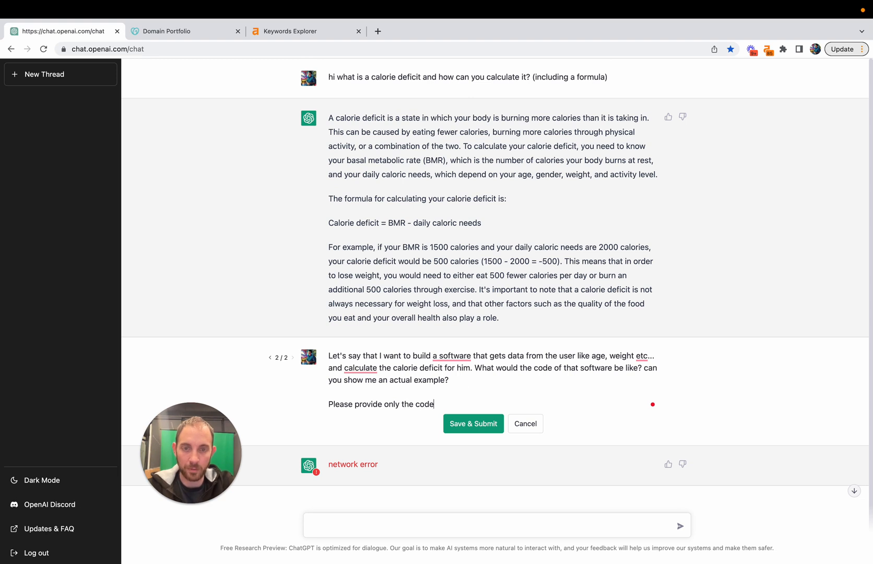
click(461, 423)
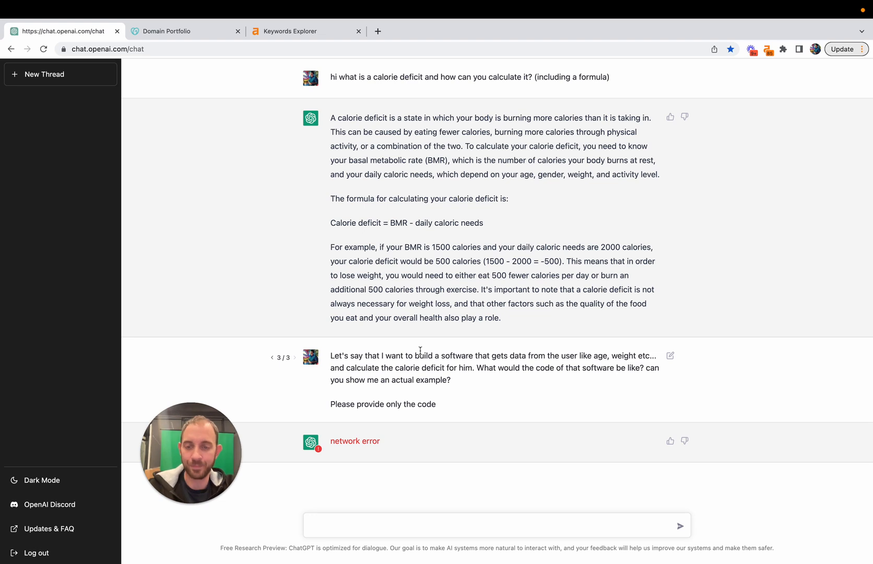
- Start a new ChatGPT thread and, in a new tab, open the "calorie deficit calculator" draft from Surfer's Content Editor list
click(66, 76)
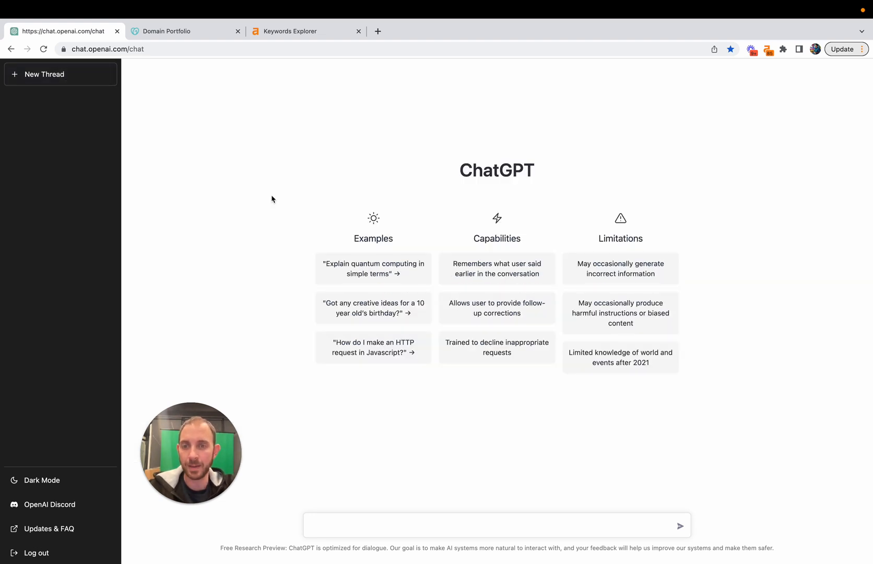
click(378, 32)
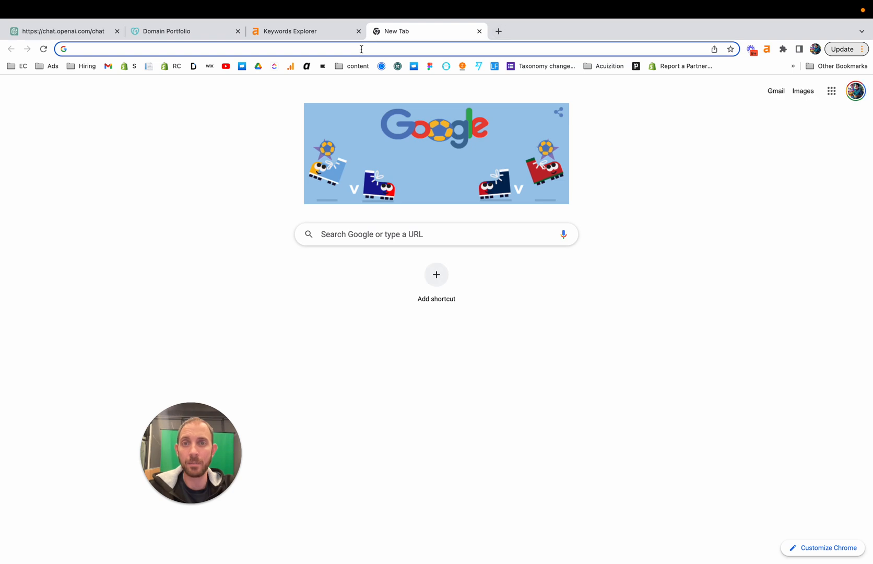
click(355, 66)
mouse_move(366, 84)
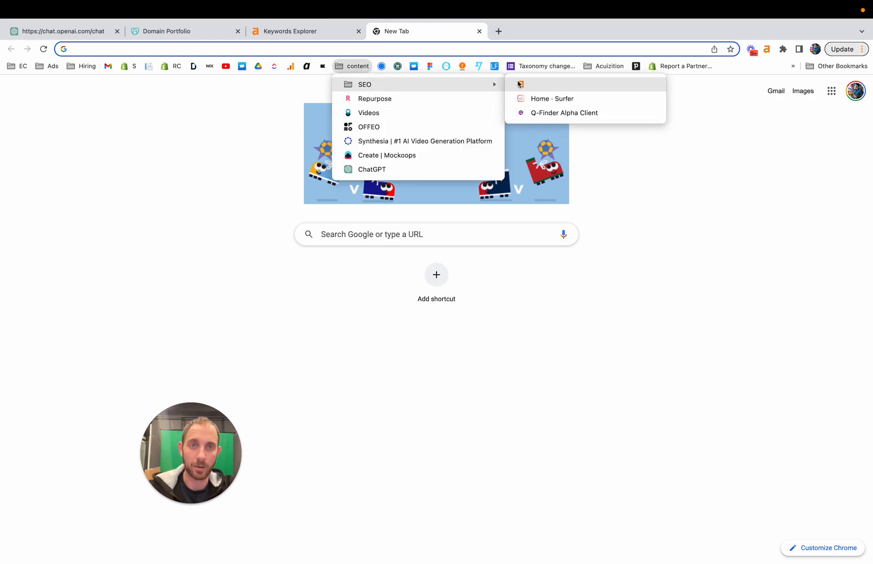
click(540, 98)
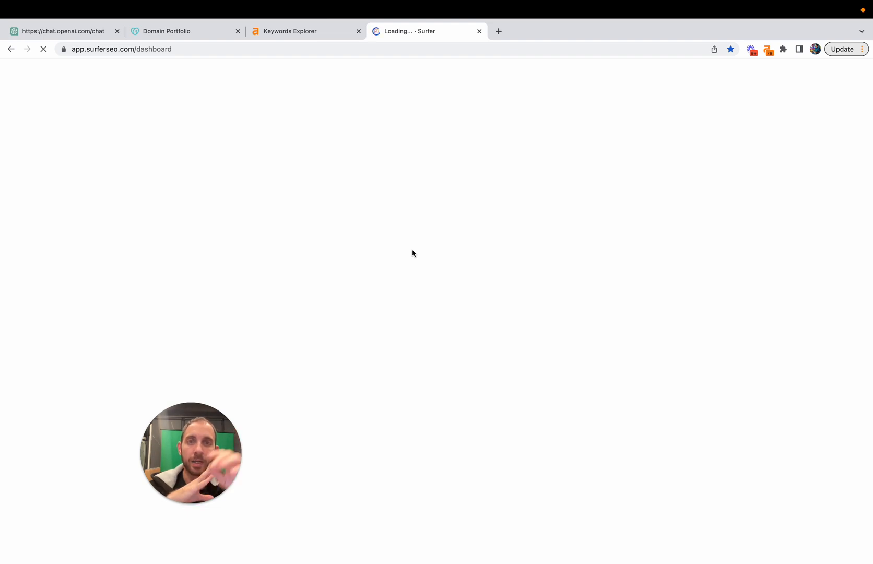
mouse_move(517, 3)
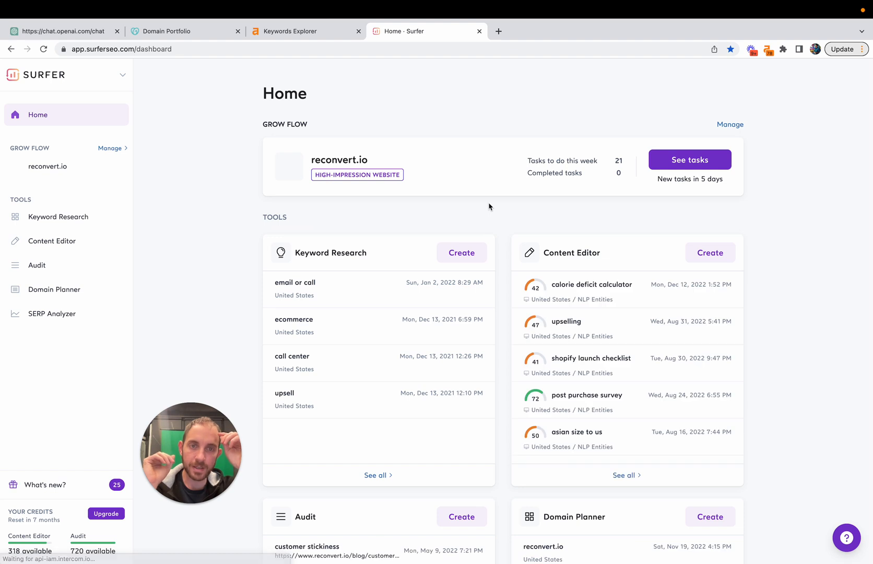
scroll(374, 295, down, 4)
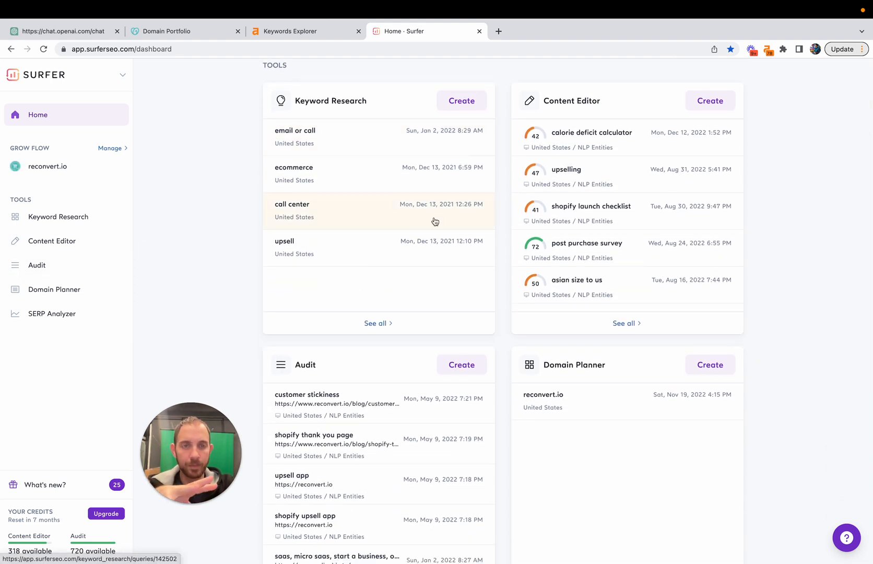
click(604, 138)
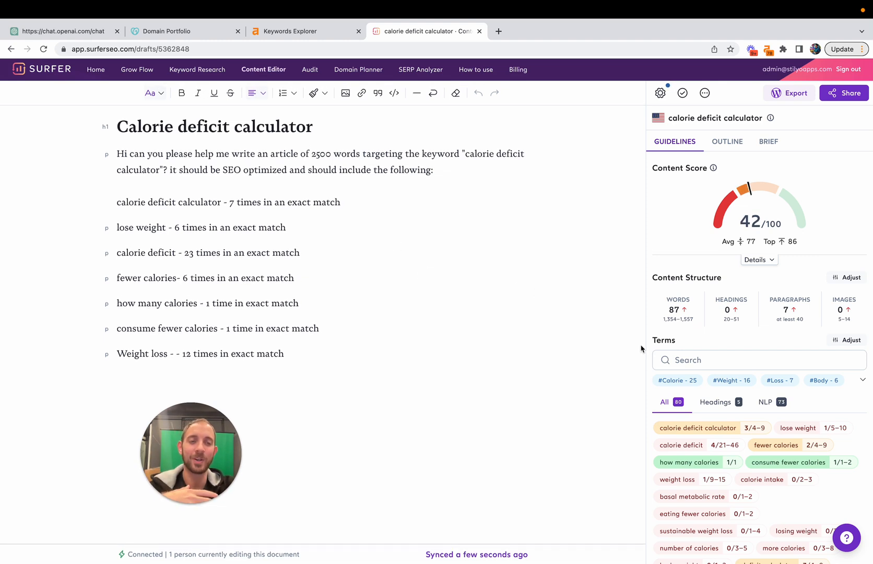
- Examine the draft's article prompt and its exact-match keyword counts against the content score, structure and recommended terms in the guidelines
mouse_move(747, 201)
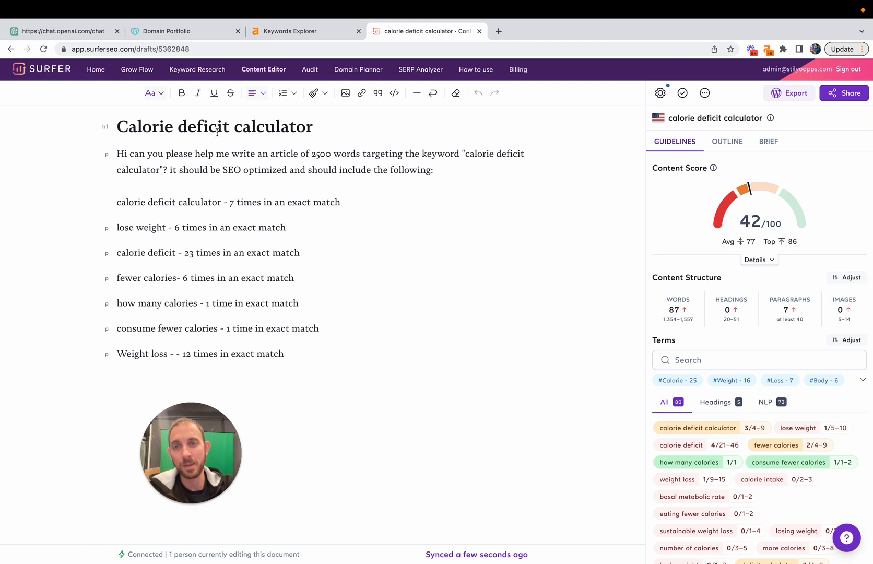
drag(118, 126, 366, 334)
click(452, 302)
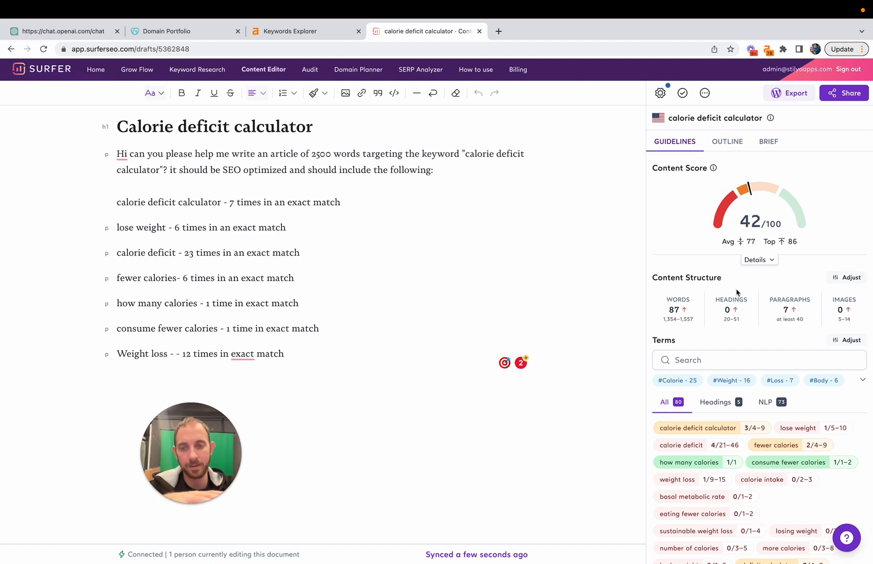
scroll(725, 339, down, 3)
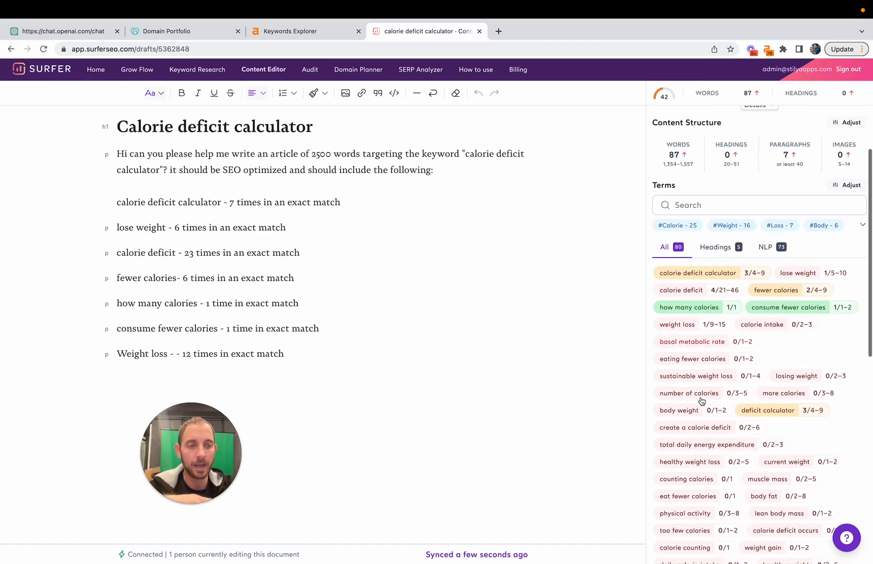
scroll(731, 407, down, 3)
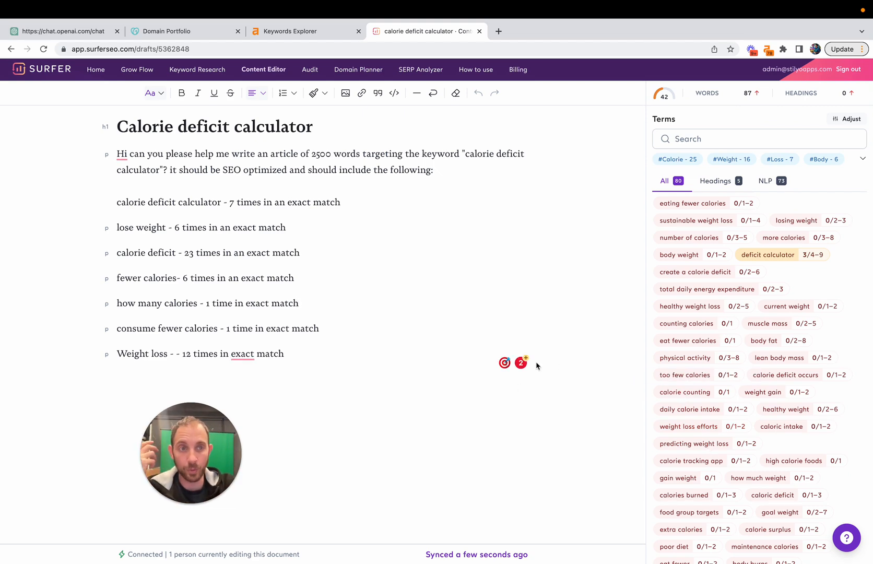
scroll(667, 258, up, 10)
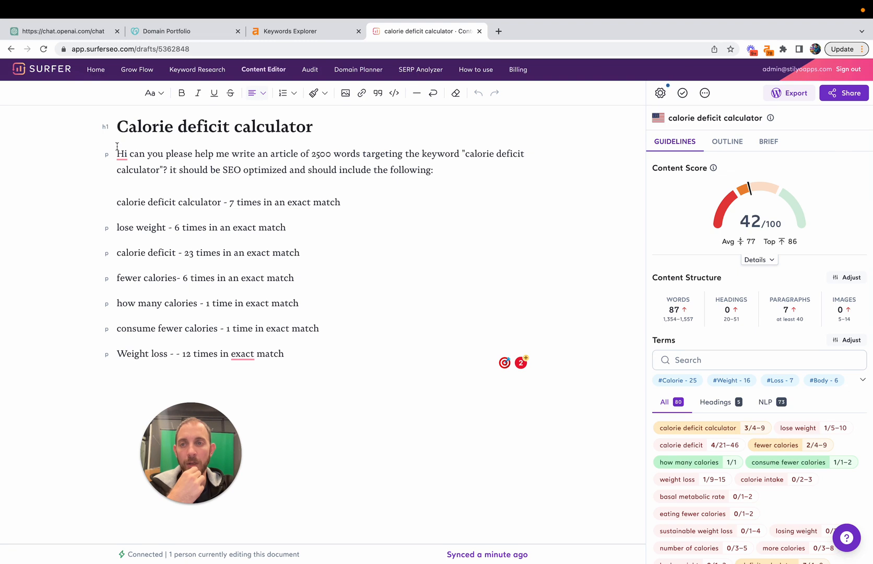
mouse_move(118, 149)
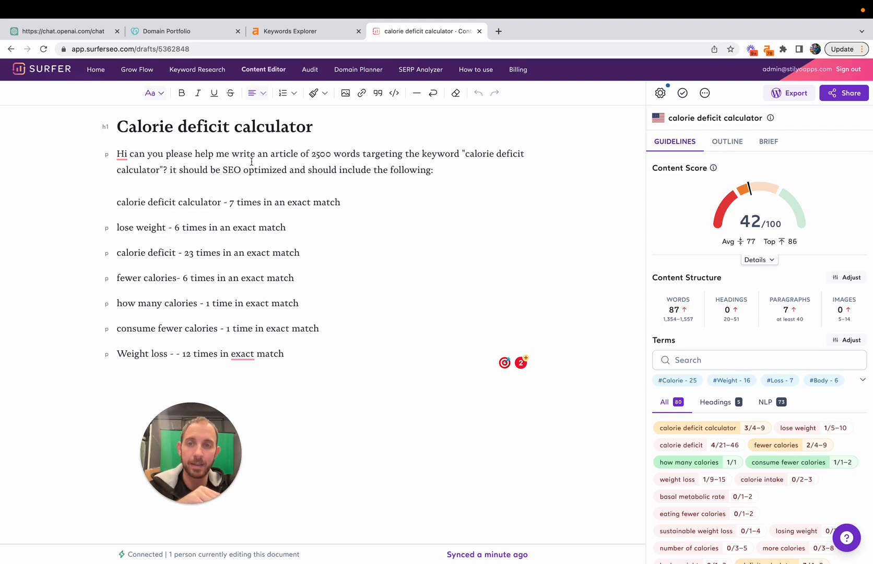
drag(132, 202, 279, 202)
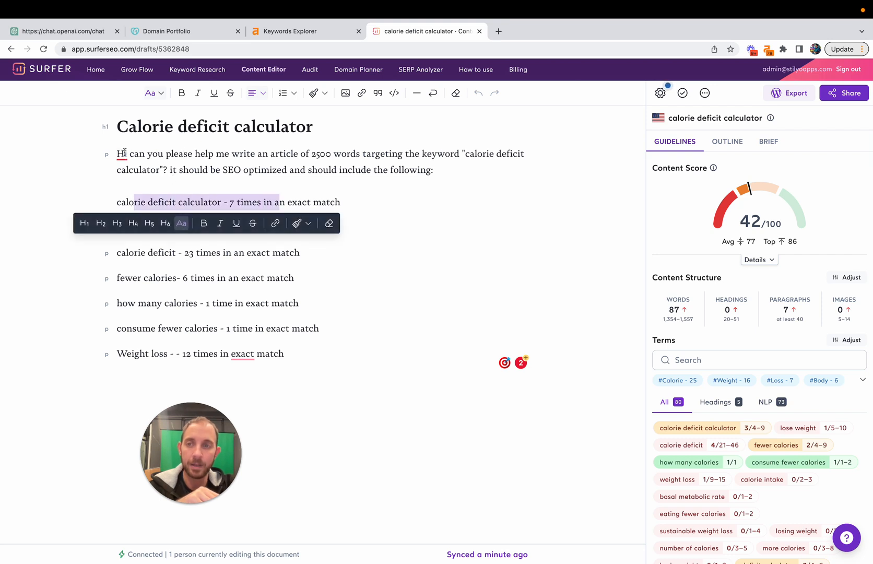
click(356, 157)
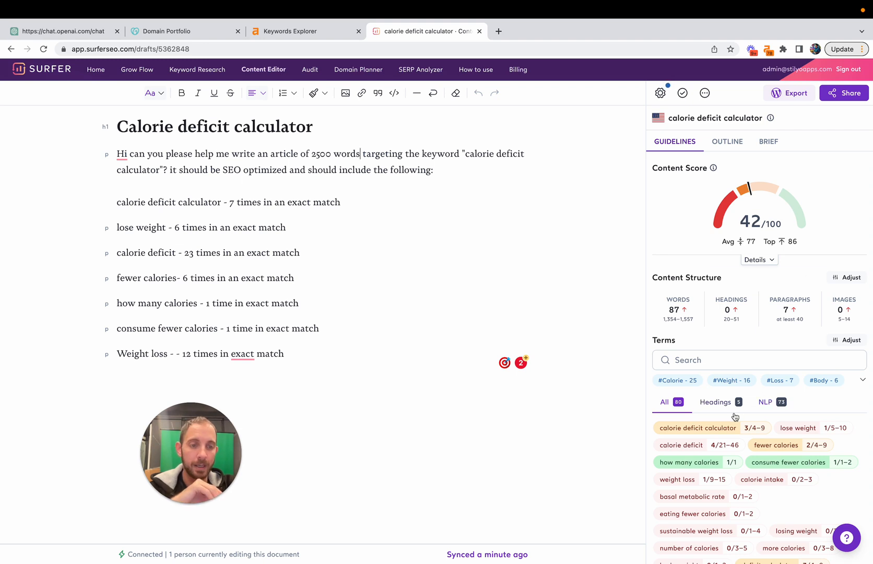
mouse_move(720, 429)
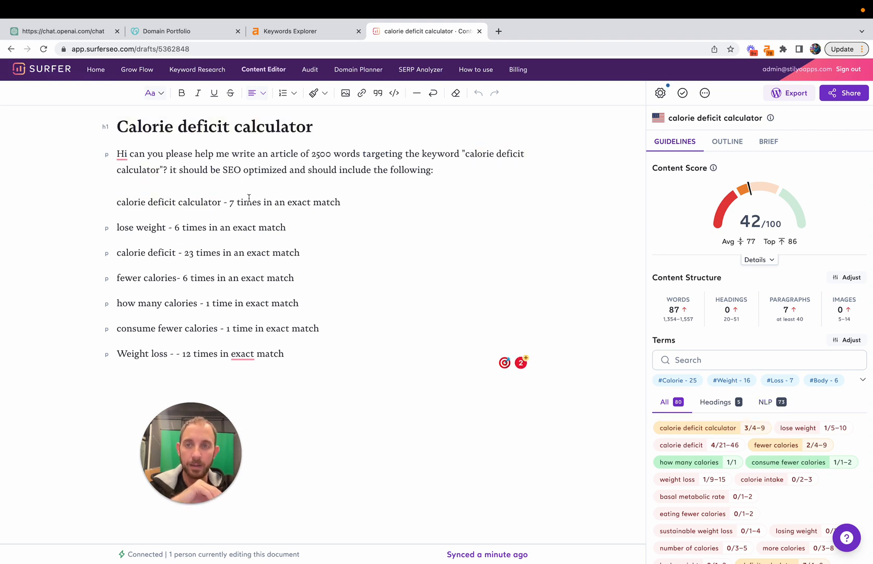
drag(232, 202, 340, 202)
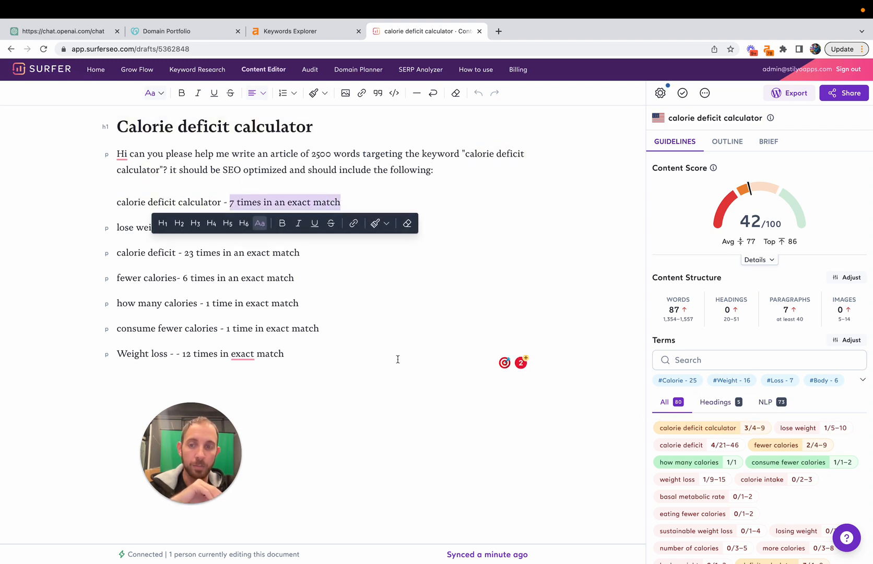
click(289, 348)
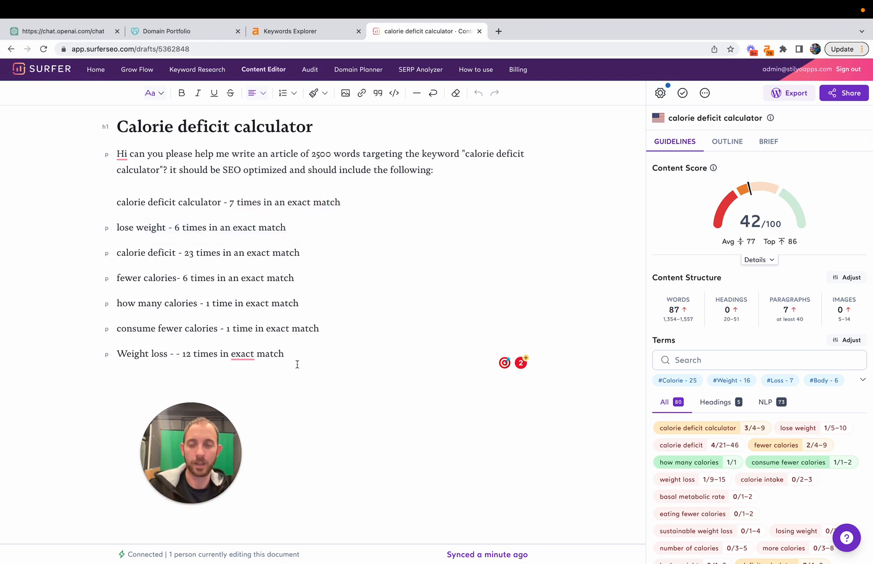
- Copy the article prompt with its keyword list from the draft, without the heading, and send it in the new ChatGPT thread
drag(297, 364, 115, 150)
key(super+c)
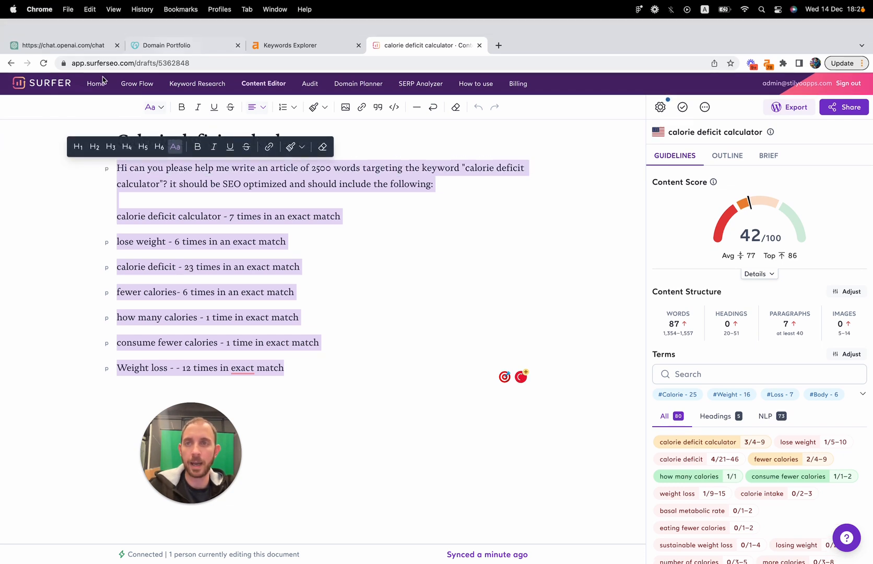
click(81, 47)
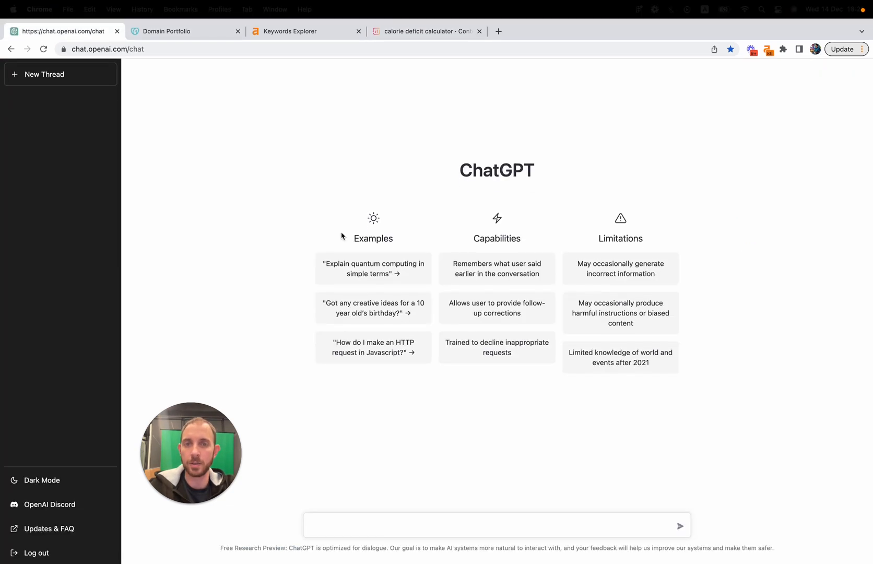
click(370, 526)
key(super+v)
key(Return)
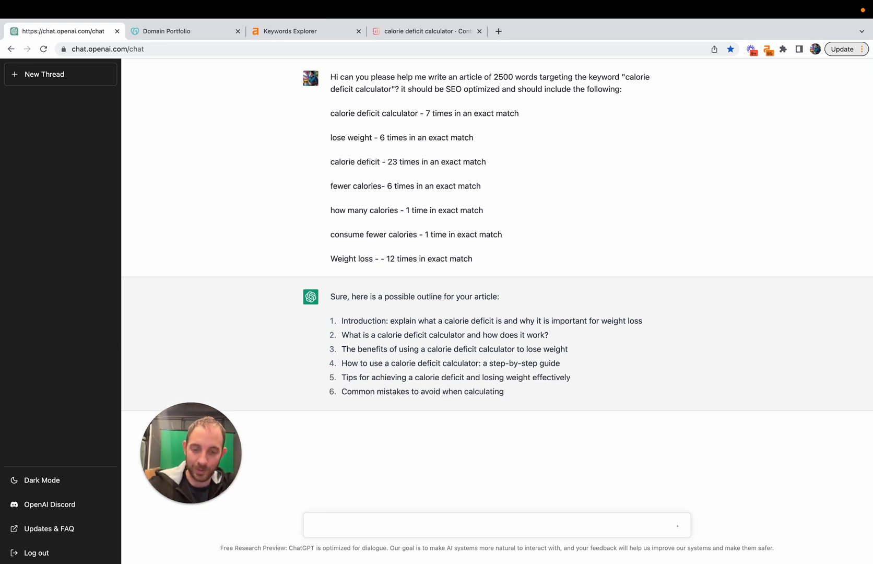
- Start a follow-up prompt with "hi can you please" while the article outline is being generated
text(hi)
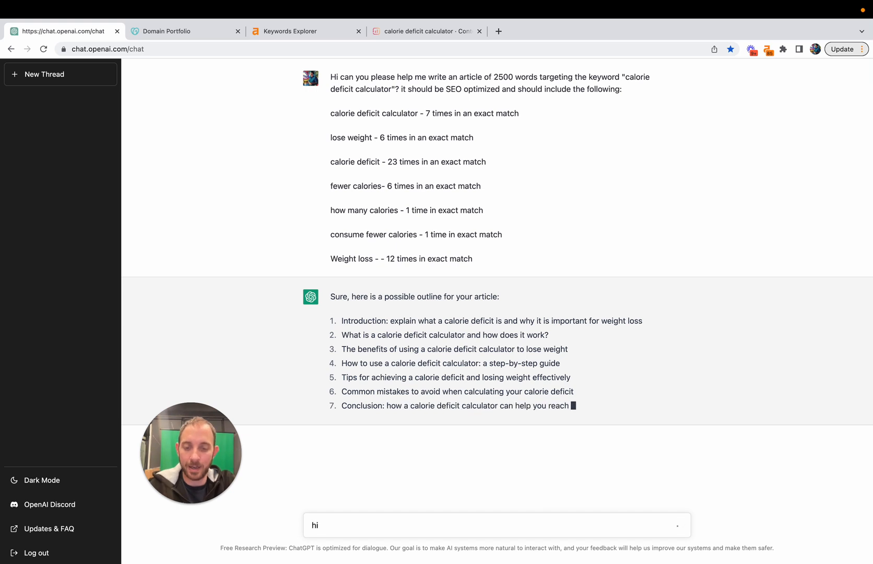
text( can you please show)
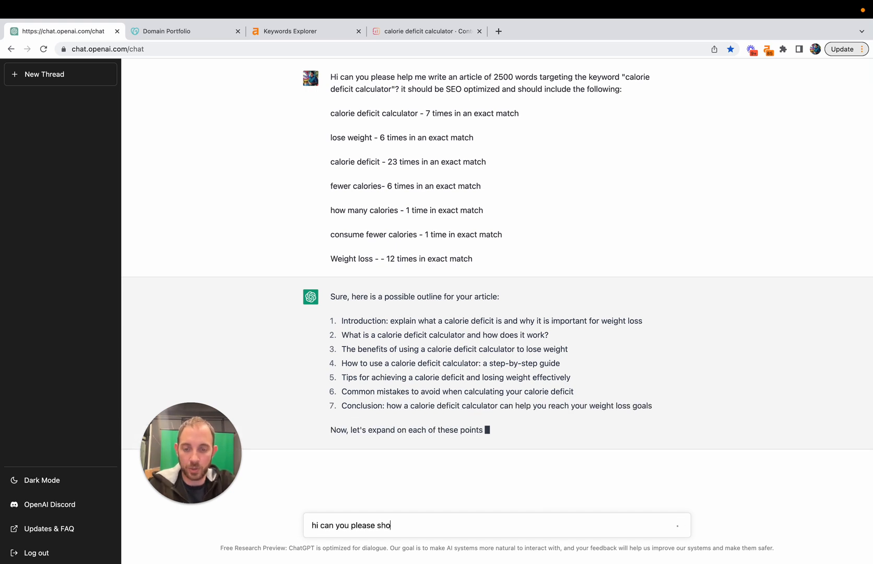
key(BackSpace)
key(BackSpace)
key(BackSpace)
key(BackSpace)
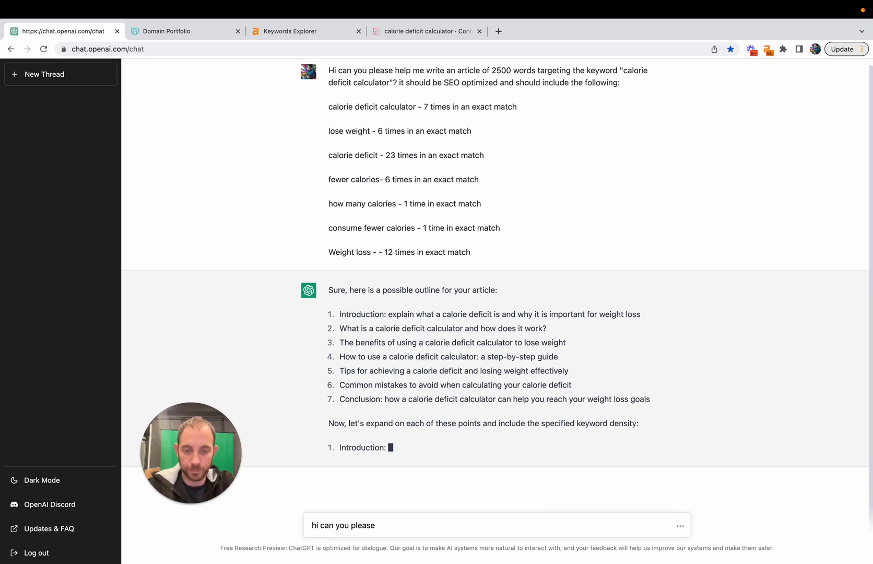
text(he)
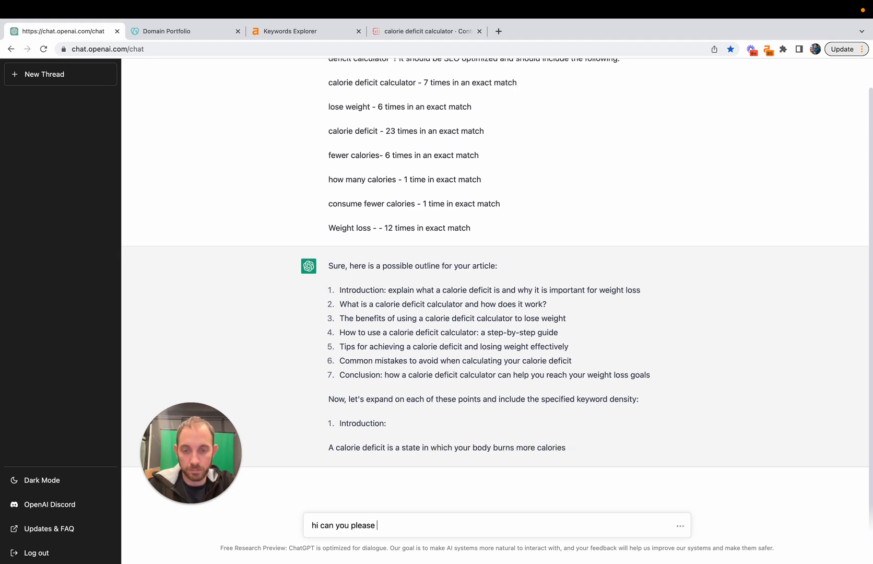
text(l)
text(p m)
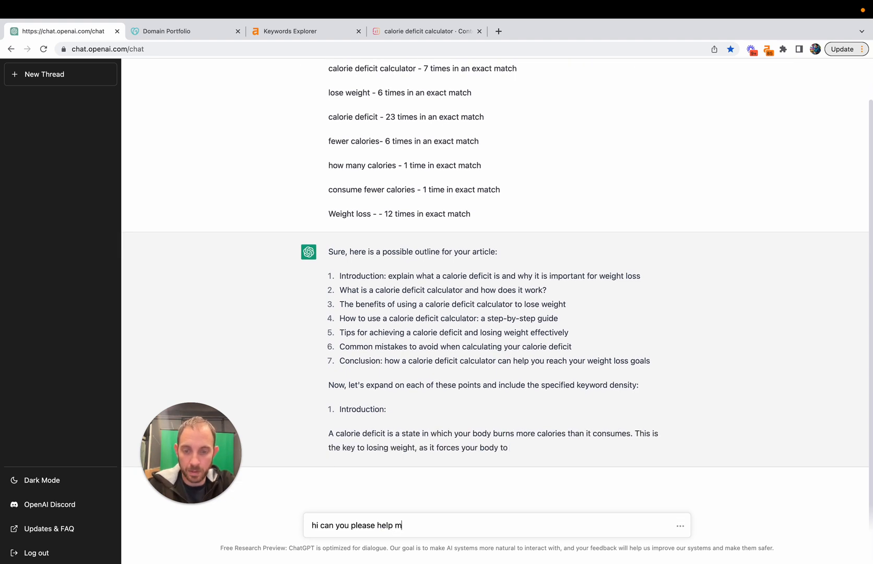
text(e write the a)
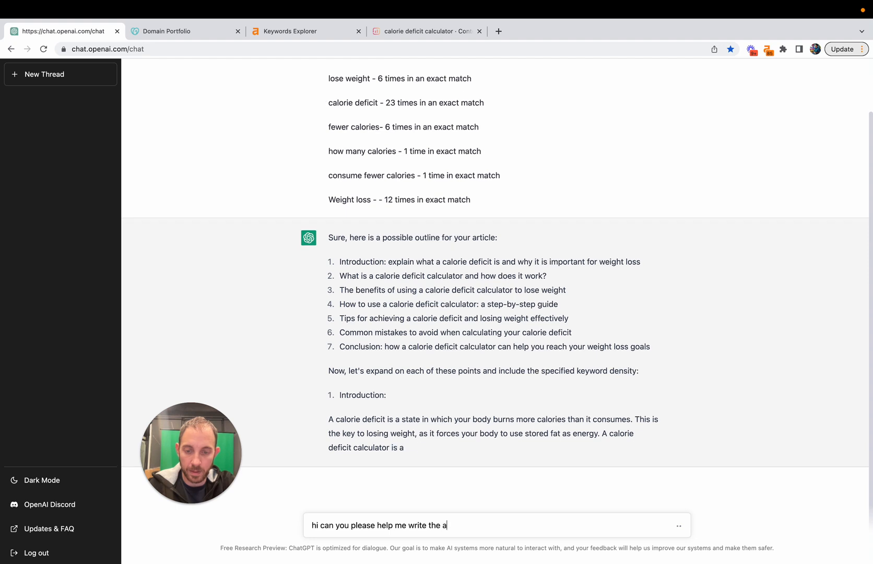
text(ctual article a)
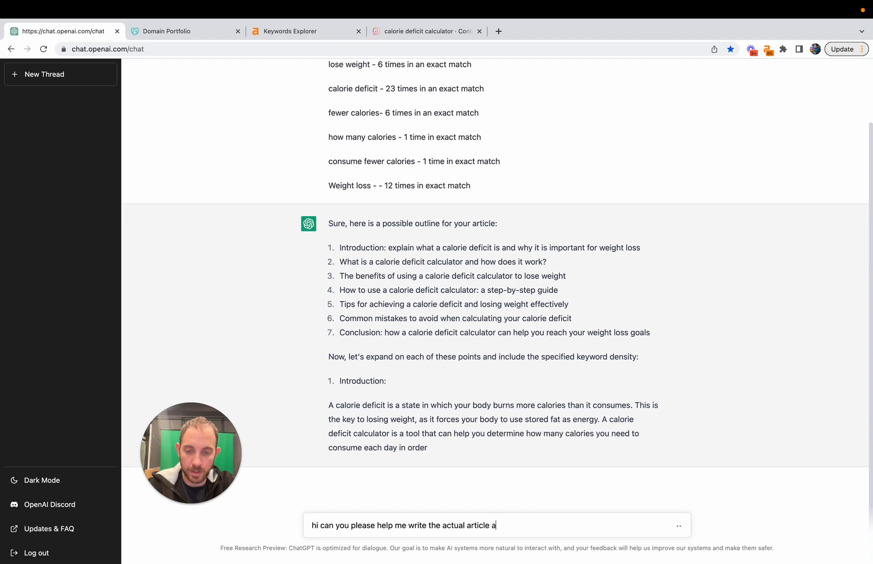
text(nd not just the outli)
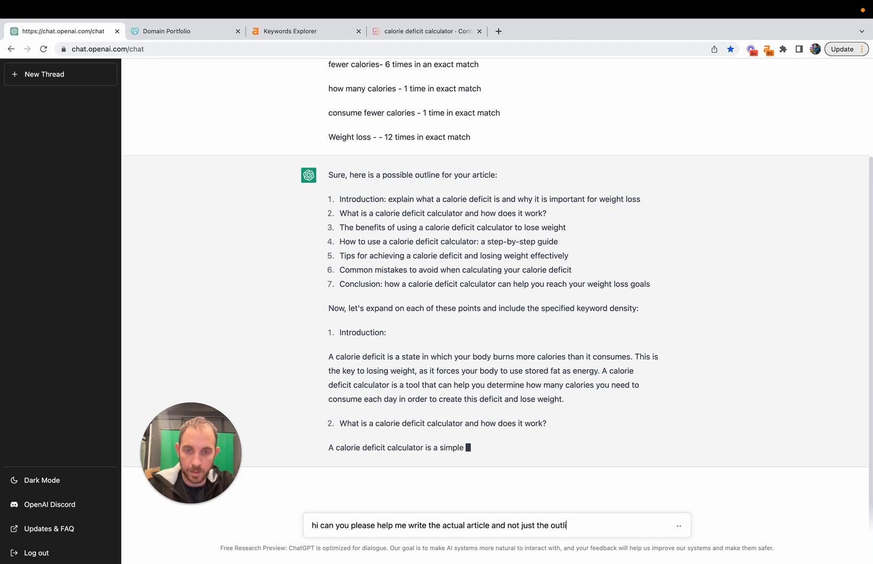
text(ne?)
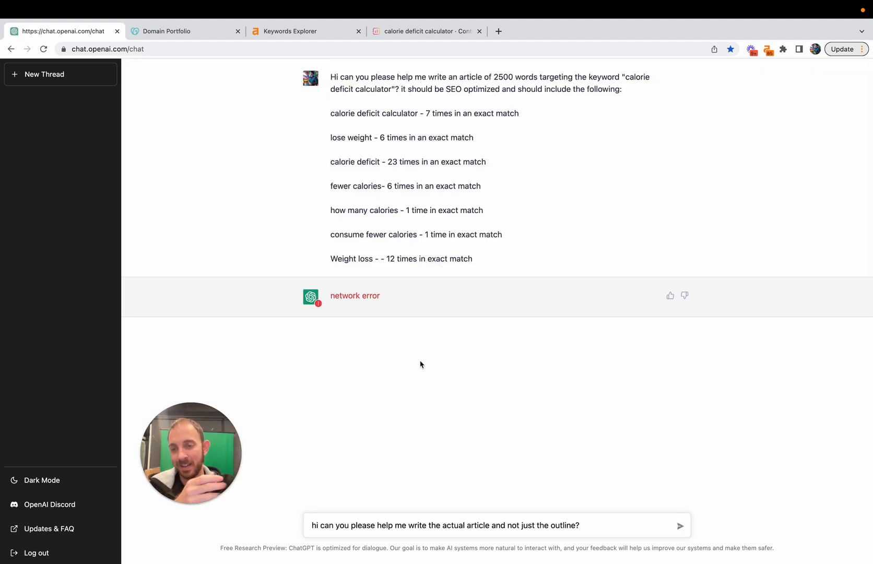
key(super+a)
key(BackSpace)
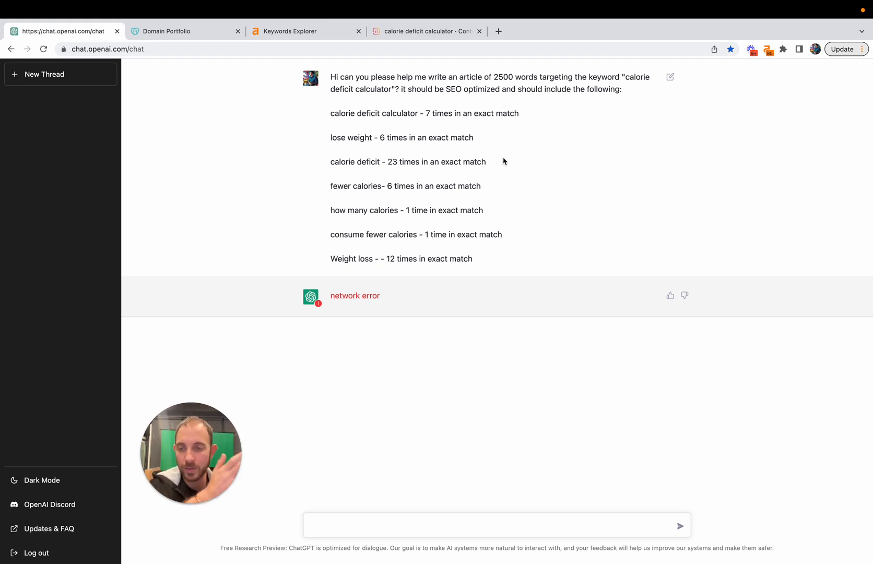
- Deselect the prompt text in the Surfer draft, and open the work account's Gmail inbox in a new tab, closing the personal inbox
click(453, 33)
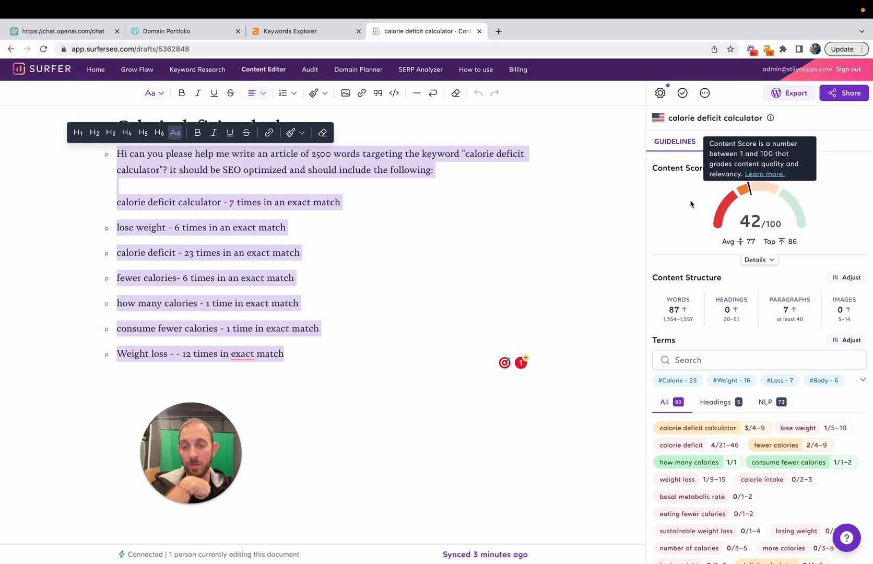
click(530, 204)
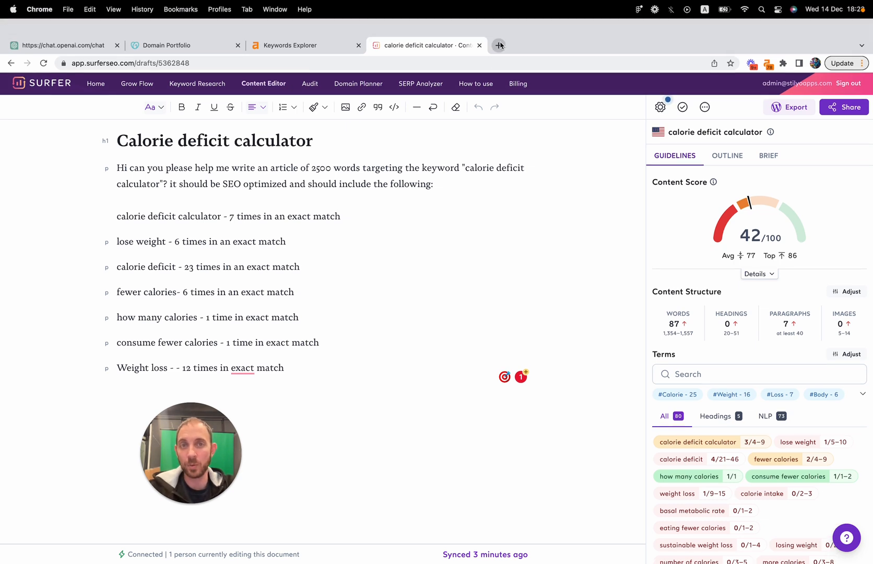
click(499, 45)
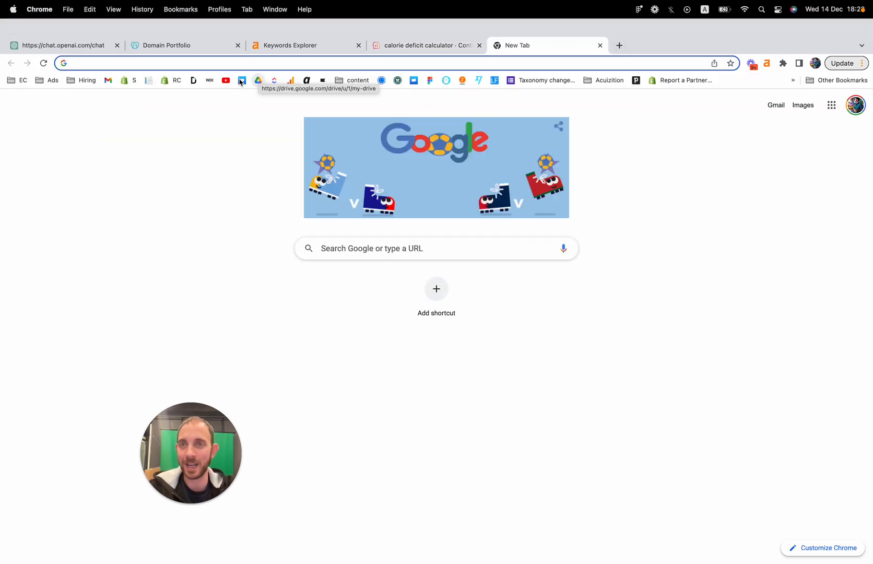
click(113, 81)
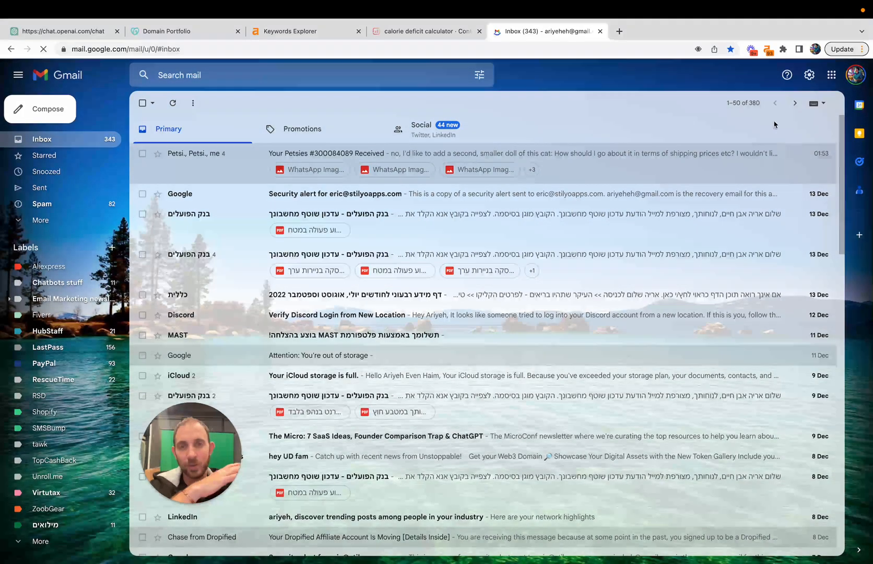
click(855, 79)
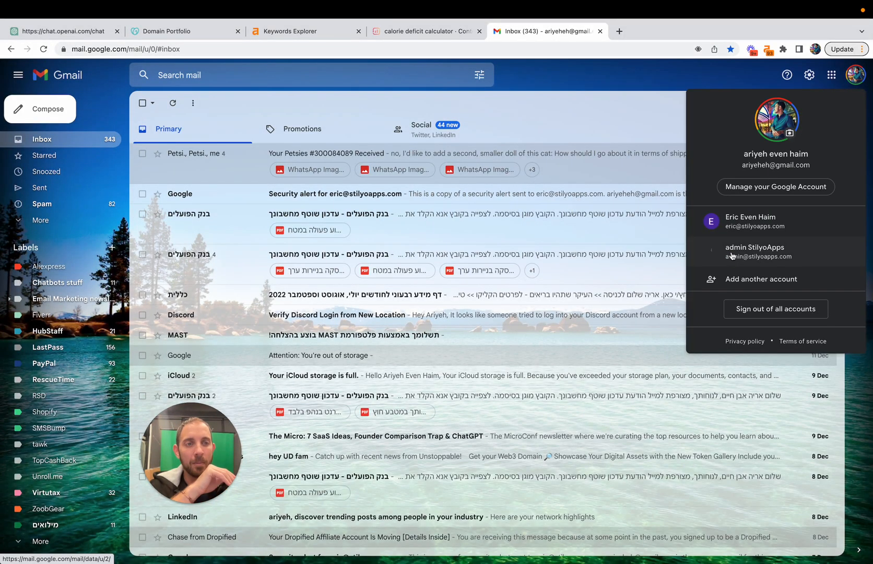
click(752, 220)
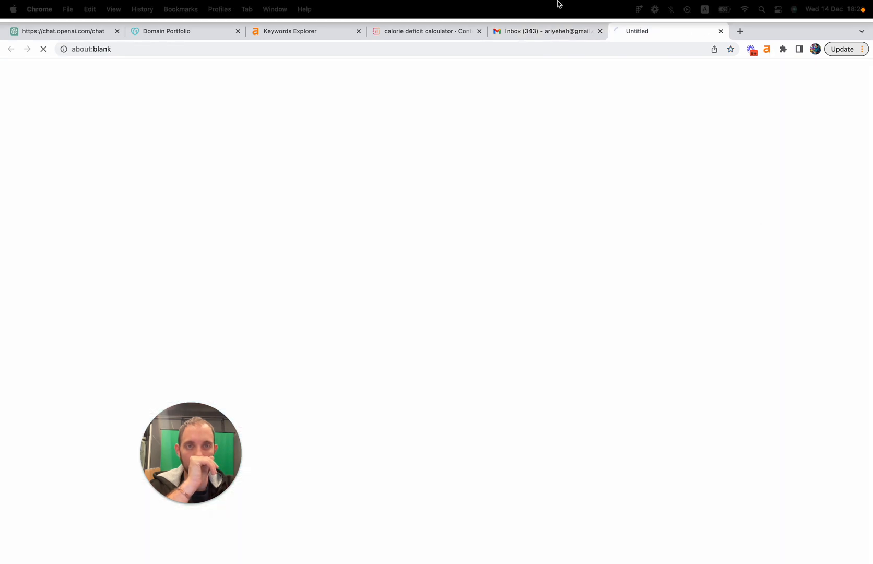
click(601, 45)
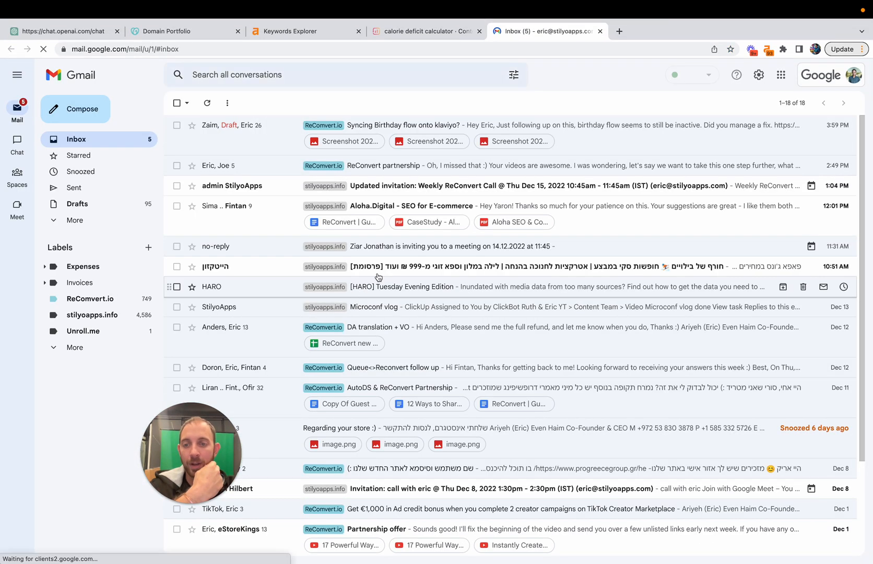
- Search the mailbox for "haro" and open the "[HARO] Business & Finance Queries: Morning Edition" email from the results
click(282, 75)
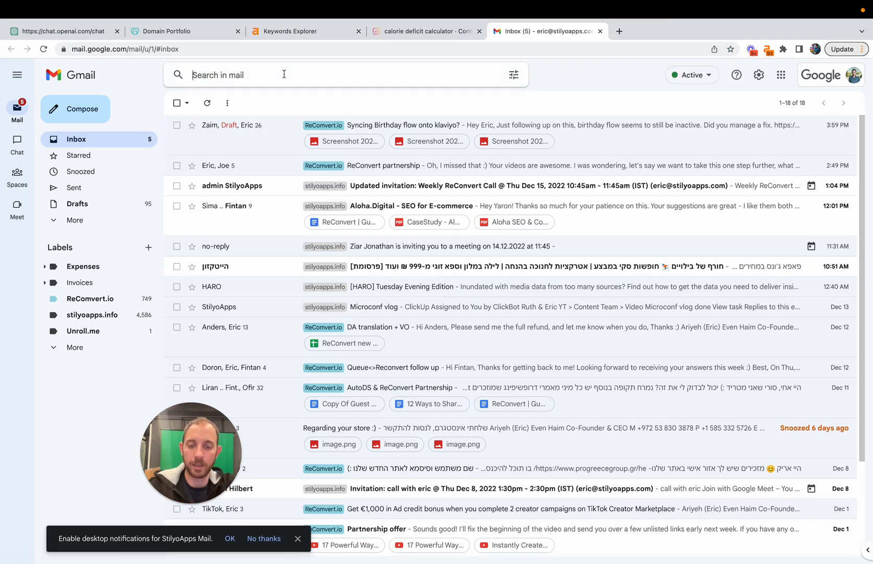
text(haro)
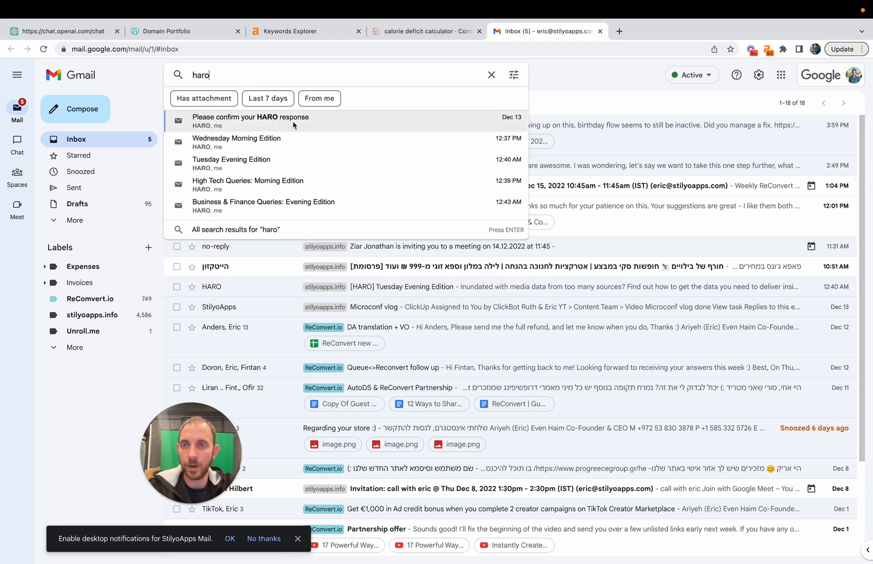
click(292, 125)
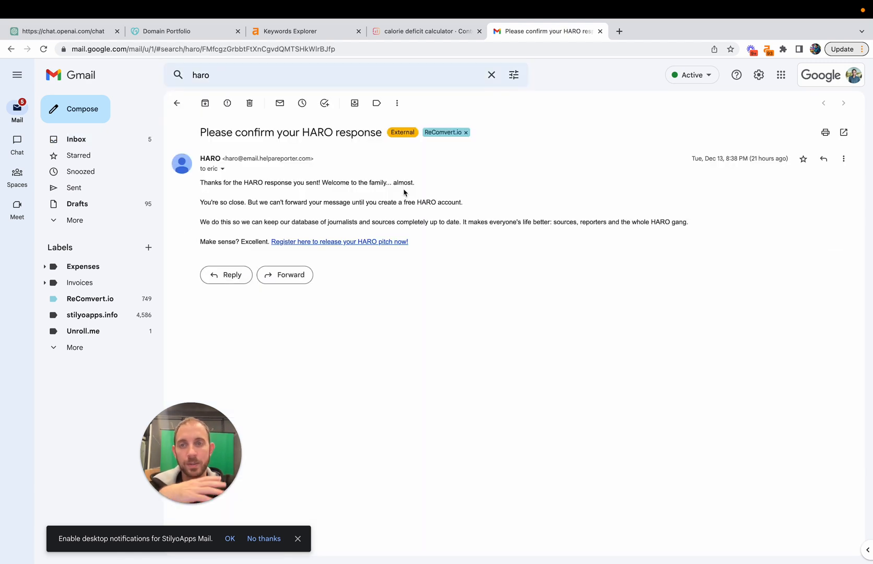
click(249, 77)
key(Return)
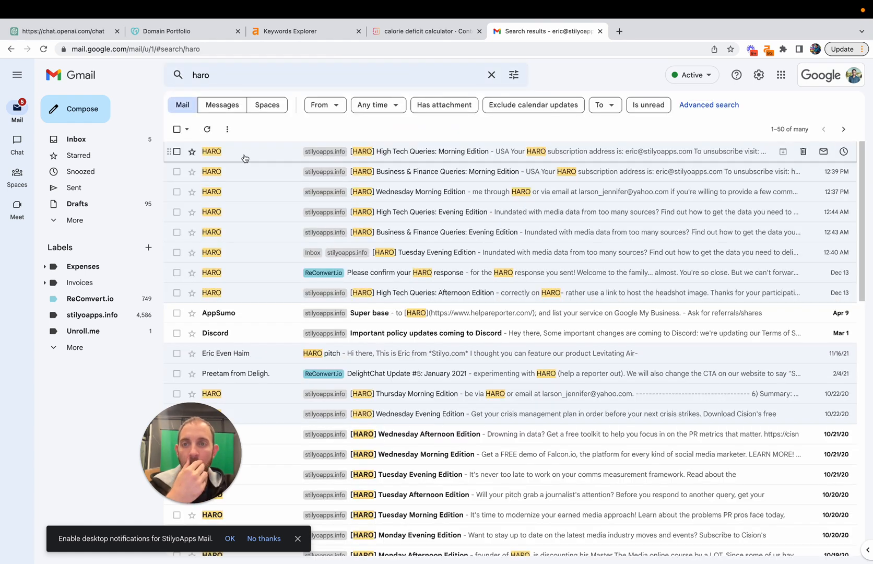
click(239, 172)
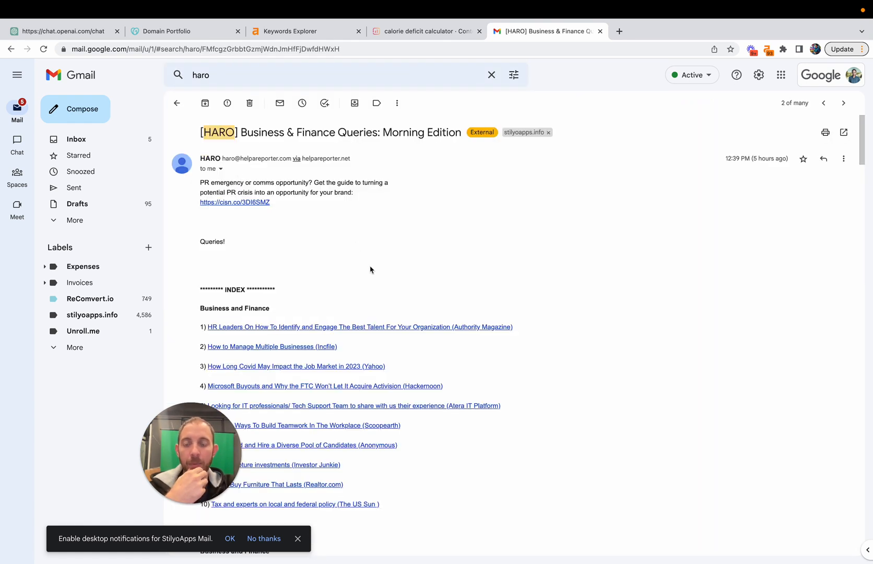
- Examine the email's query index and read the "How to Manage Multiple Businesses (Incfile)" entry, highlighting its query text
scroll(370, 269, down, 3)
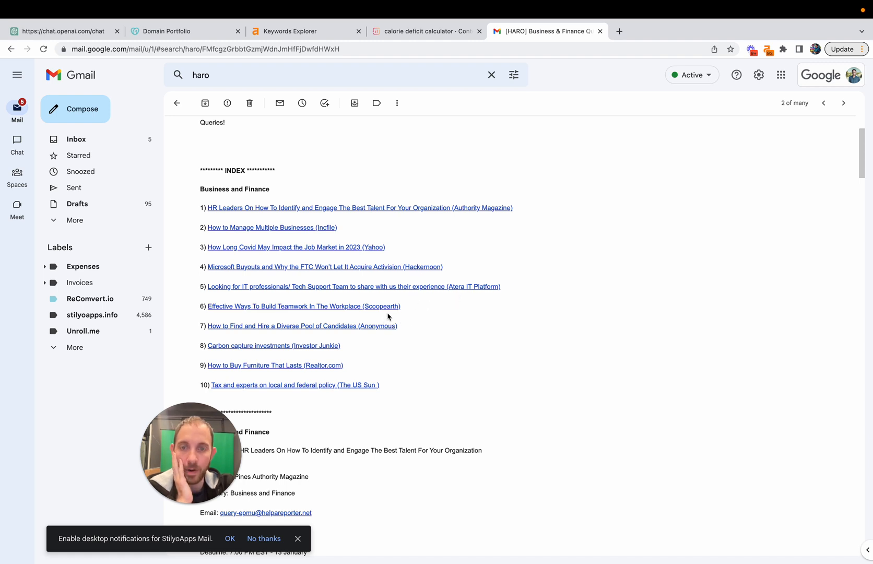
scroll(387, 317, down, 1)
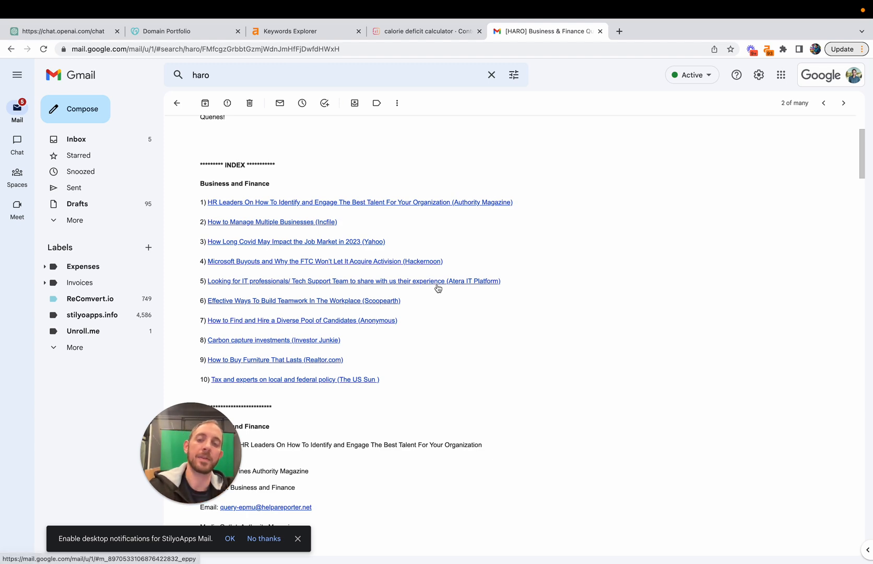
scroll(438, 288, up, 1)
scroll(437, 288, down, 7)
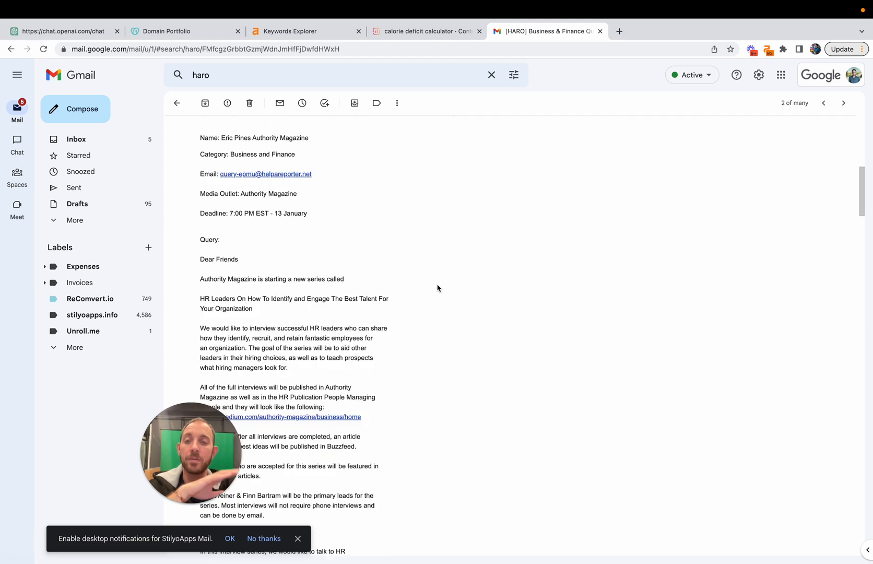
scroll(437, 288, up, 9)
scroll(438, 288, down, 2)
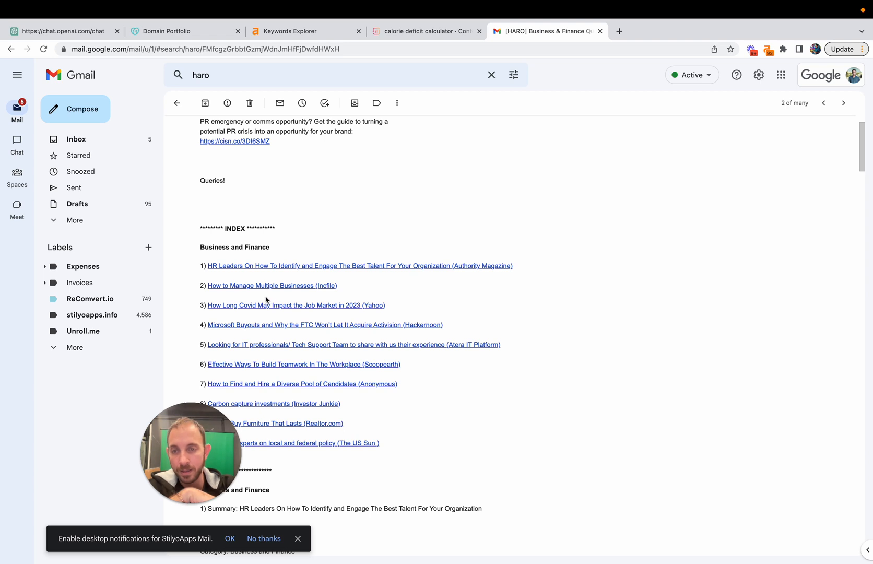
click(327, 286)
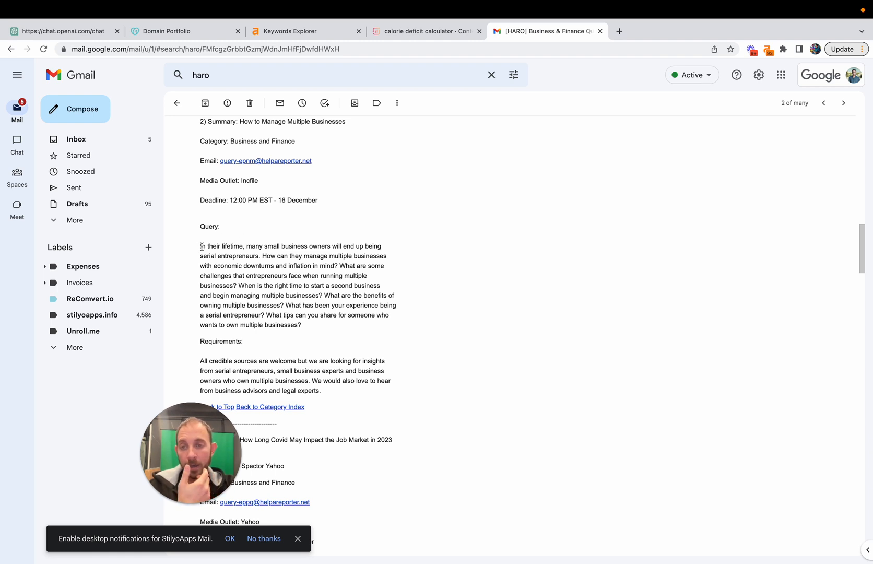
drag(200, 245, 340, 328)
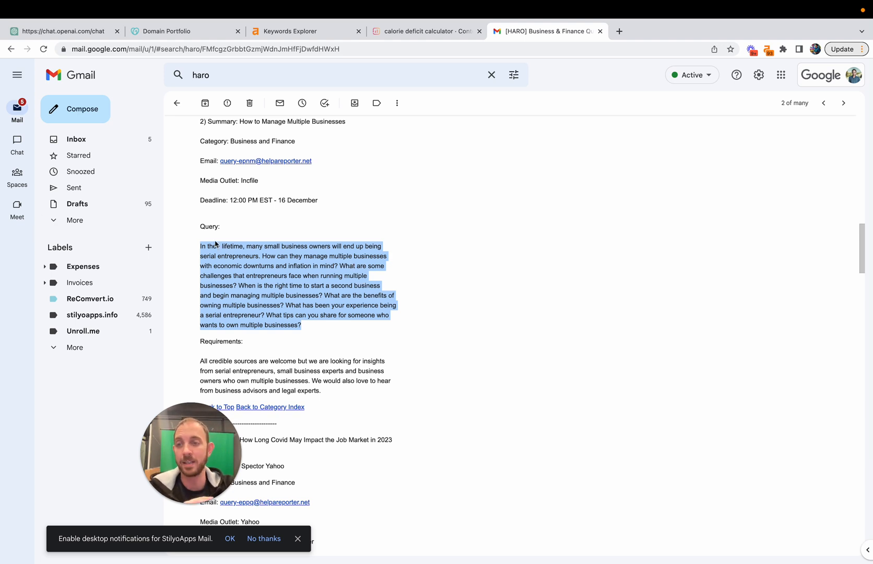
click(95, 187)
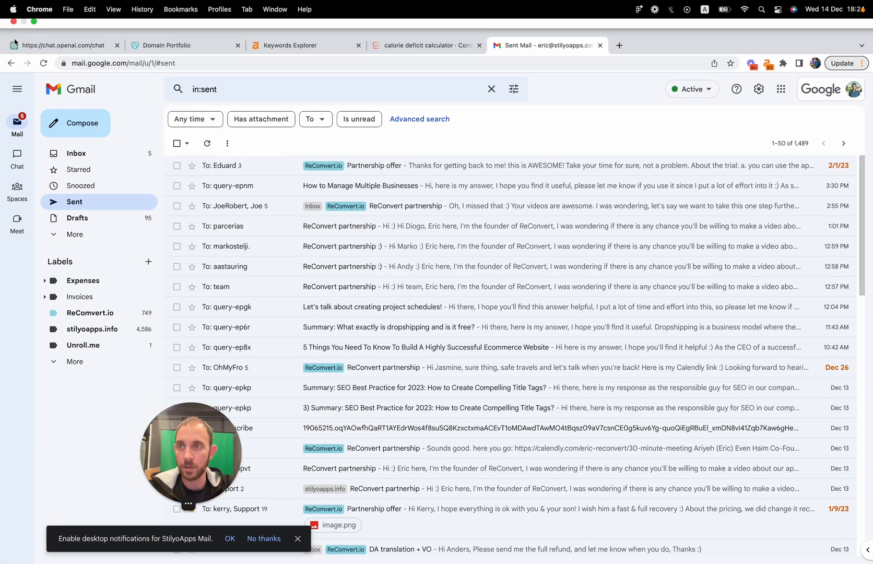
click(11, 49)
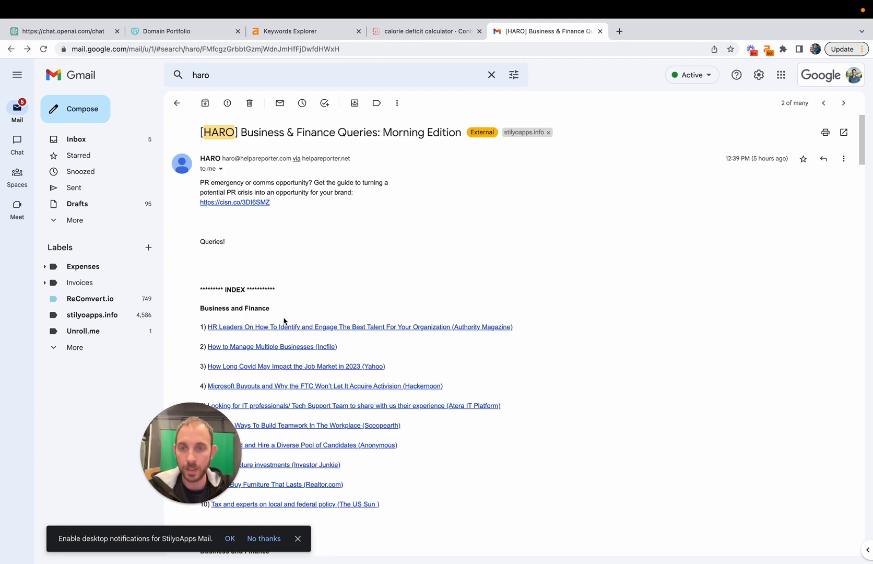
scroll(284, 321, down, 5)
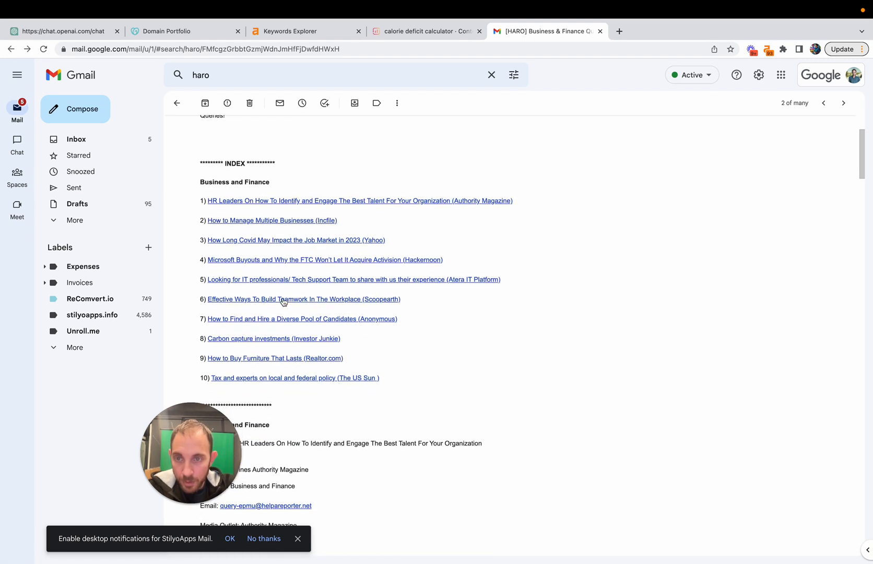
click(311, 221)
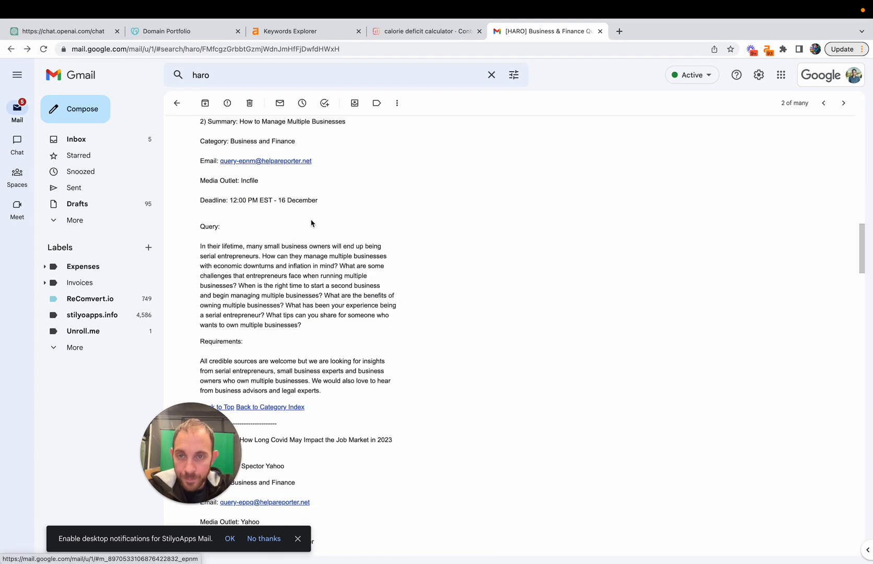
- Search the mailbox for the query's reply email address, open the sent "How to Manage Multiple Businesses" answer and highlight its opening line
right_click(256, 161)
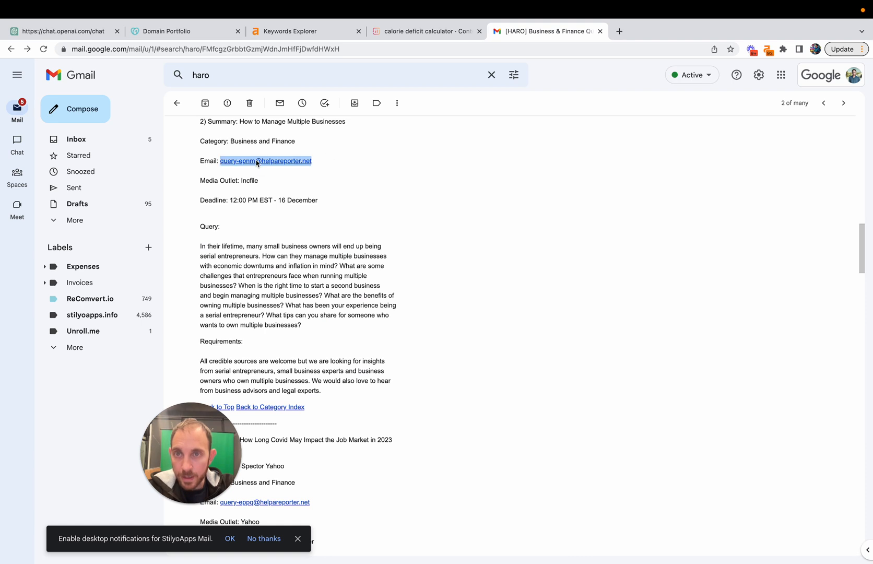
click(285, 232)
click(268, 76)
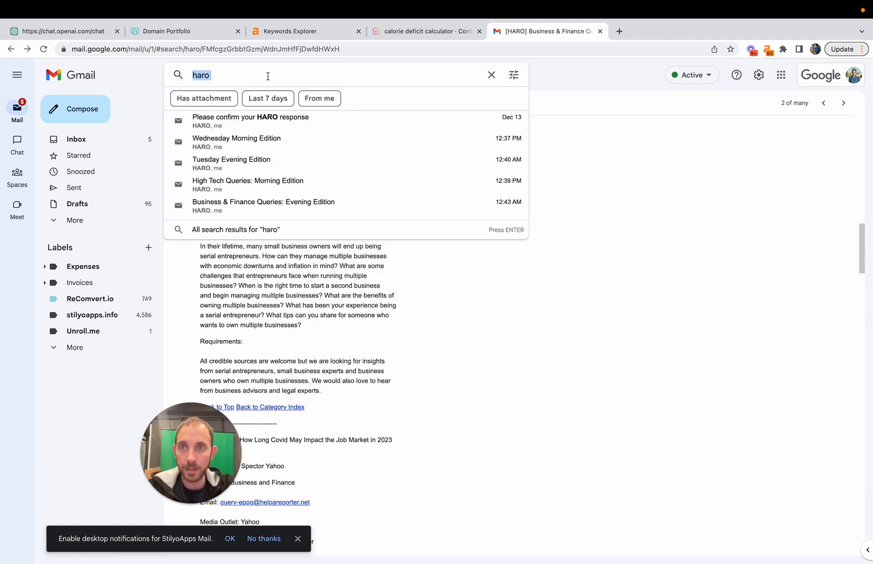
key(super+v)
key(Return)
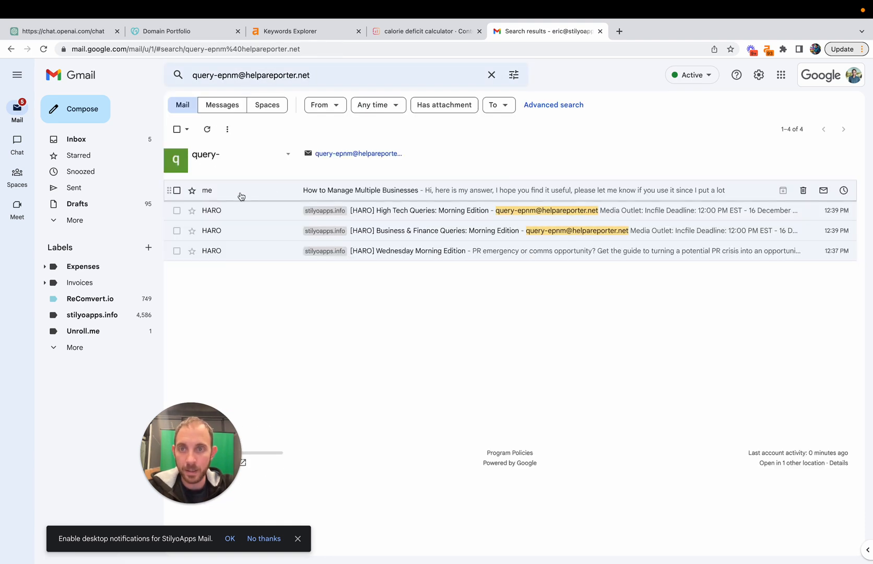
click(241, 196)
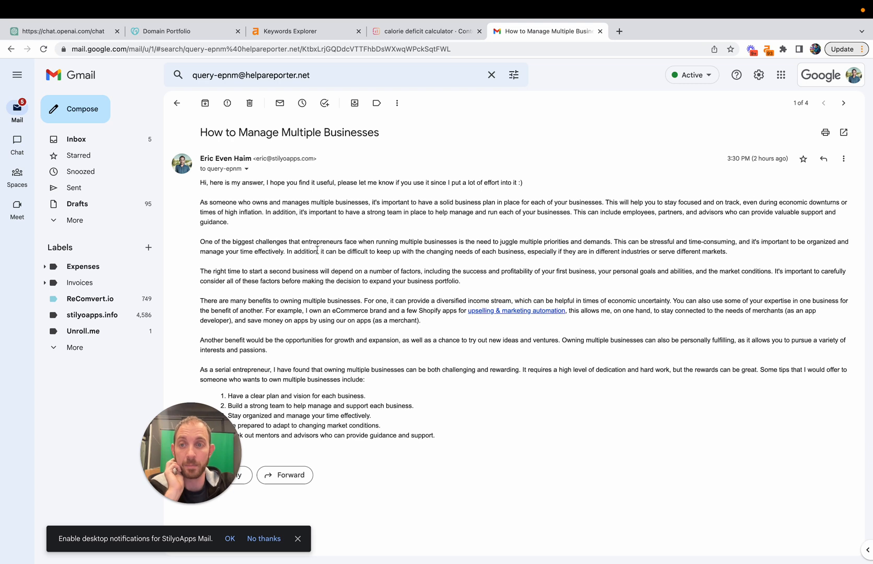
triple_click(201, 183)
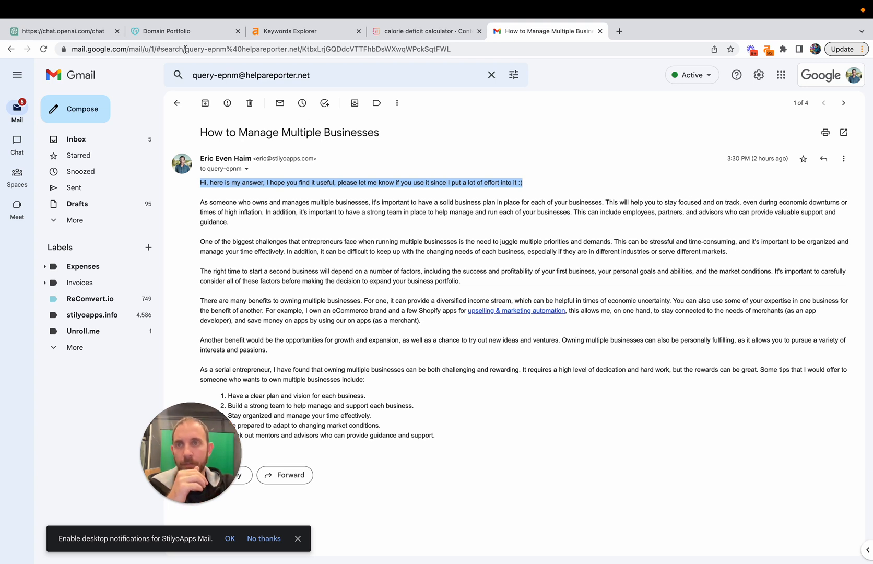
- Return to the ChatGPT thread containing the calorie deficit calculator article prompt
click(78, 31)
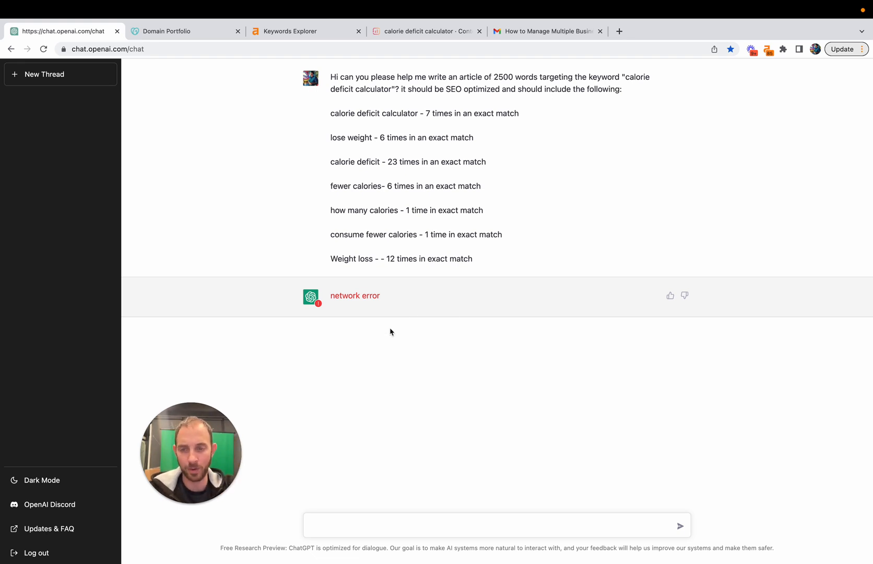
scroll(389, 331, down, 1)
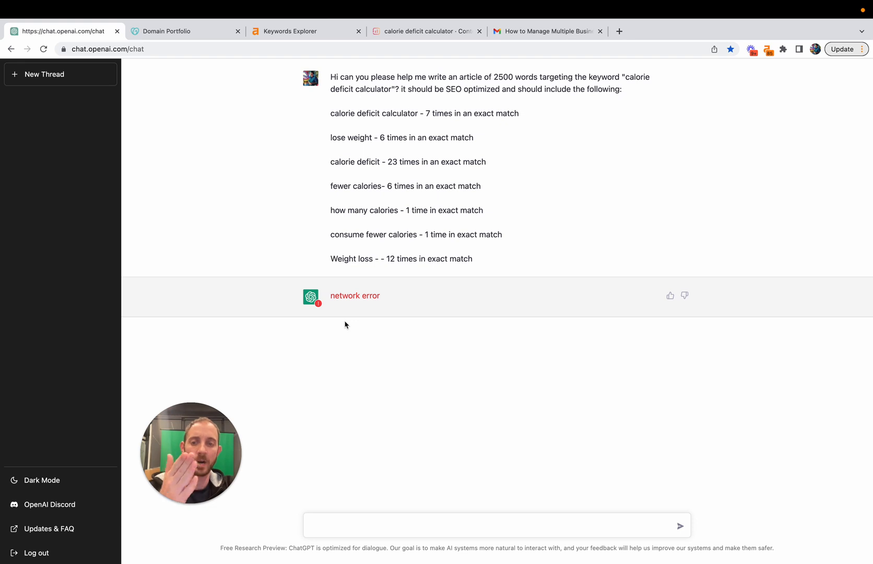